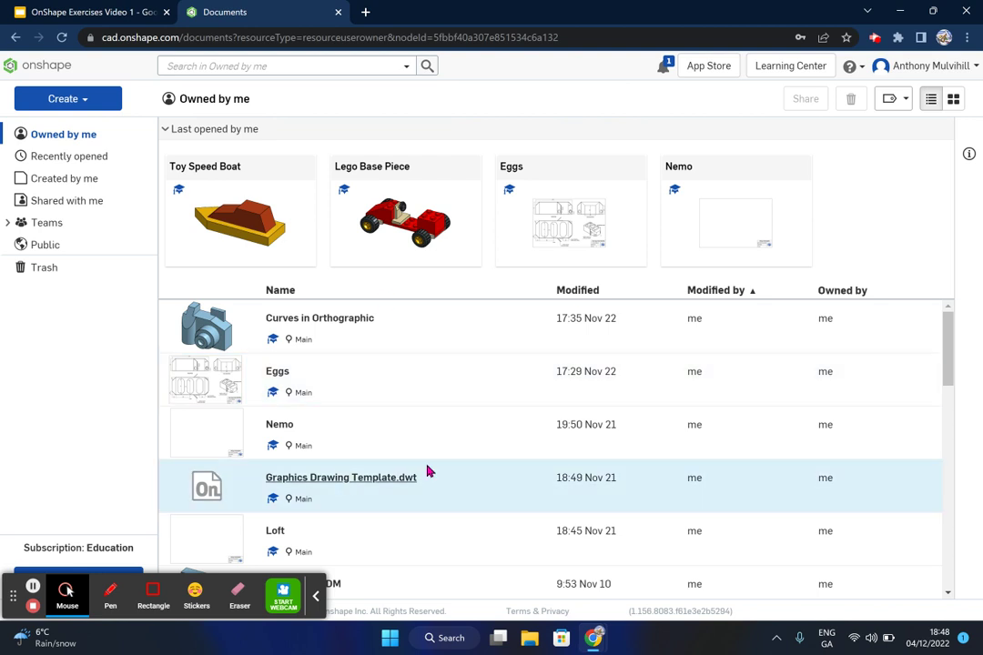
# Step: Look through the list of documents owned by the account
pyautogui.scroll(-2, 469, 383)
pyautogui.scroll(-5, 464, 382)
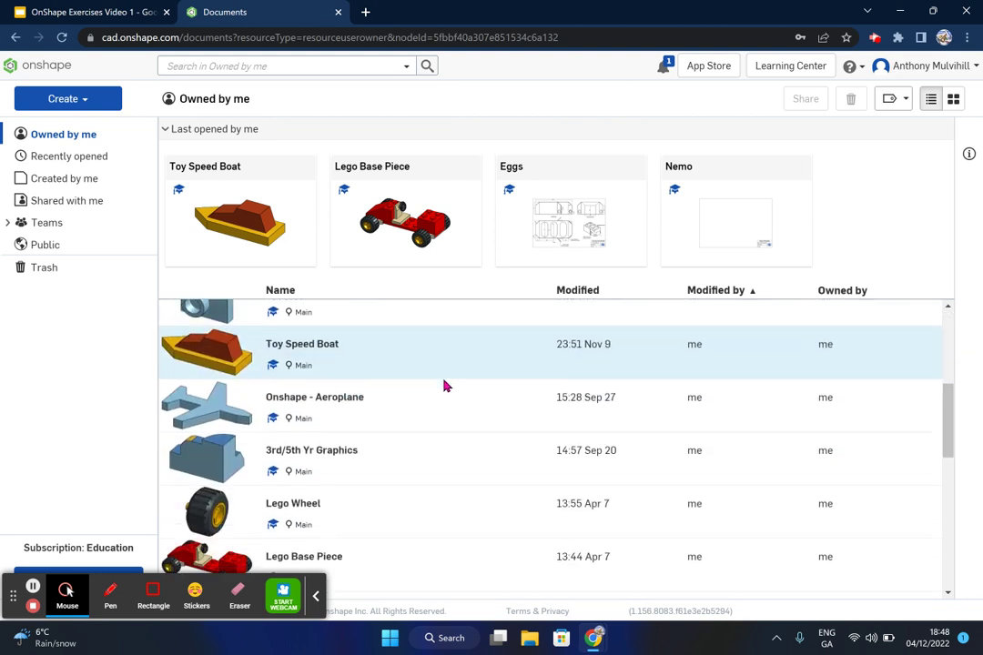
pyautogui.scroll(6, 393, 404)
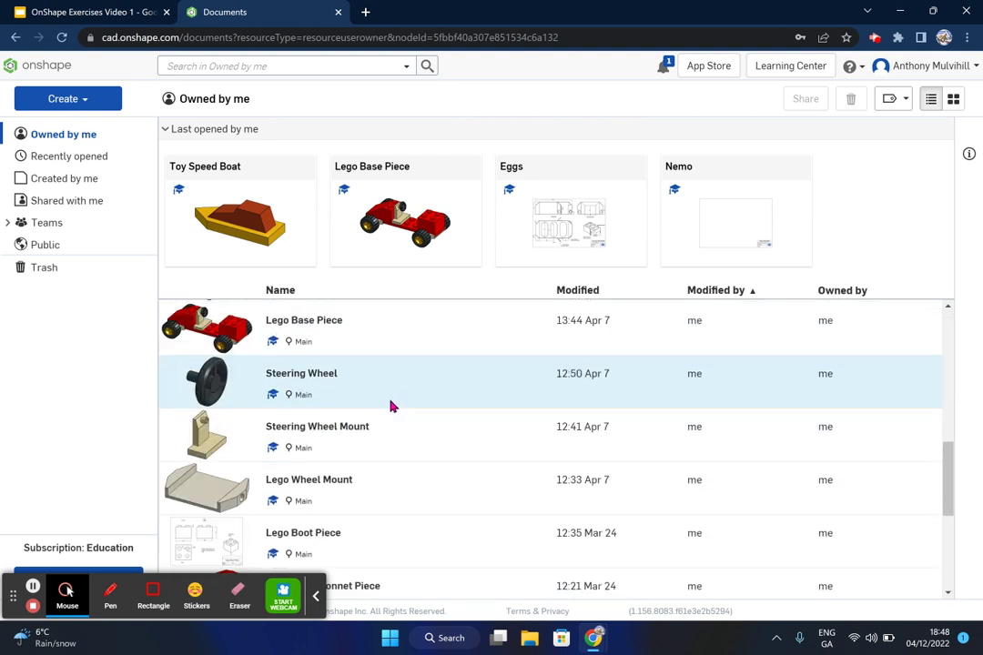
pyautogui.scroll(-2, 391, 405)
pyautogui.scroll(-4, 390, 405)
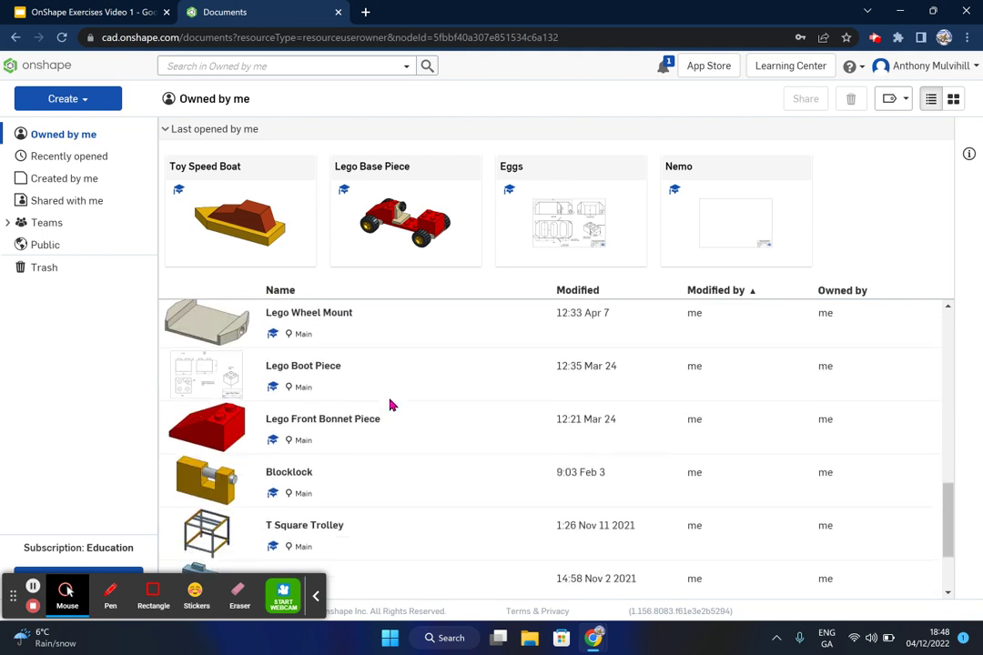
pyautogui.scroll(3, 390, 405)
pyautogui.scroll(6, 390, 401)
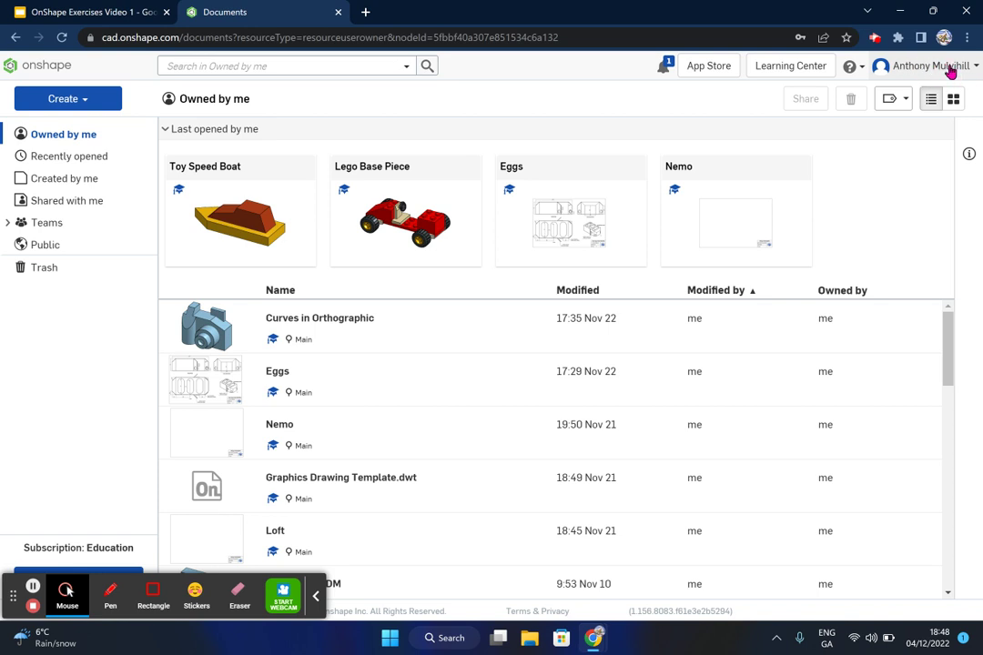
# Step: Open the Preferences page of the account settings
pyautogui.click(952, 66)
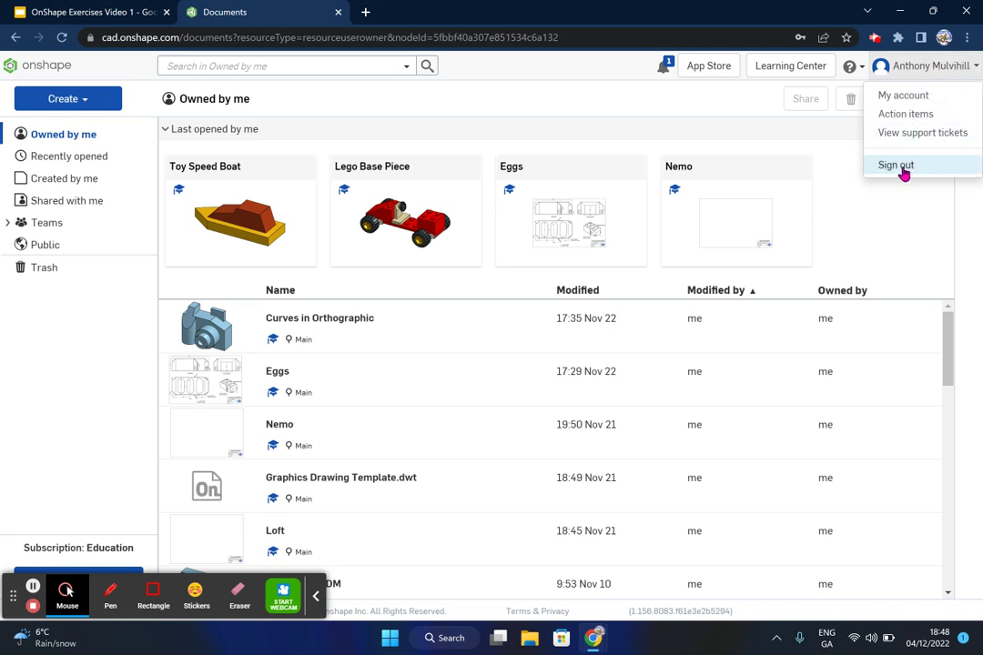
pyautogui.click(904, 96)
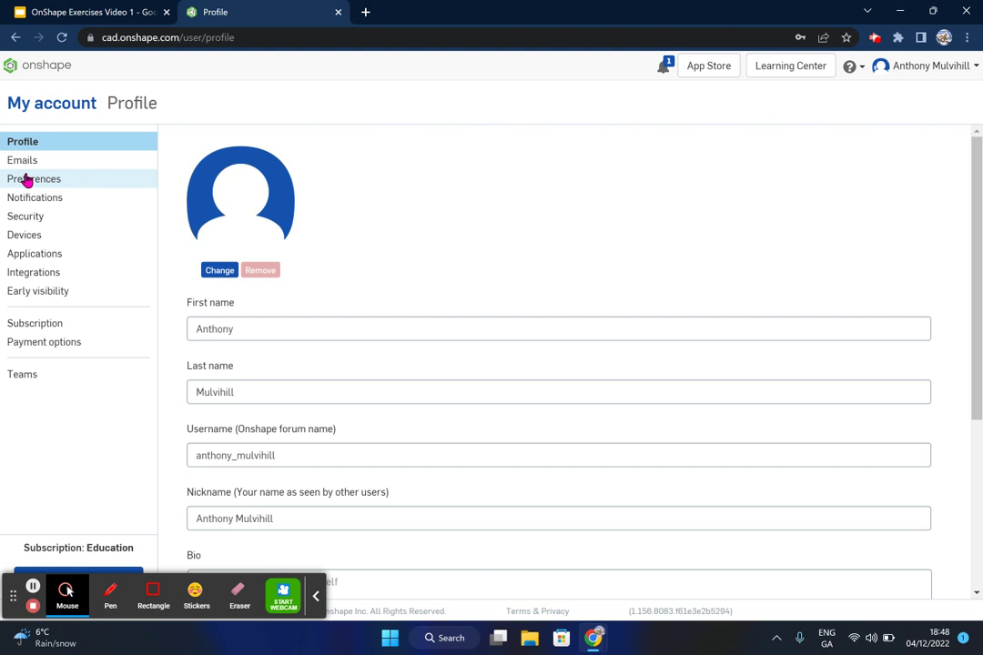
pyautogui.click(36, 181)
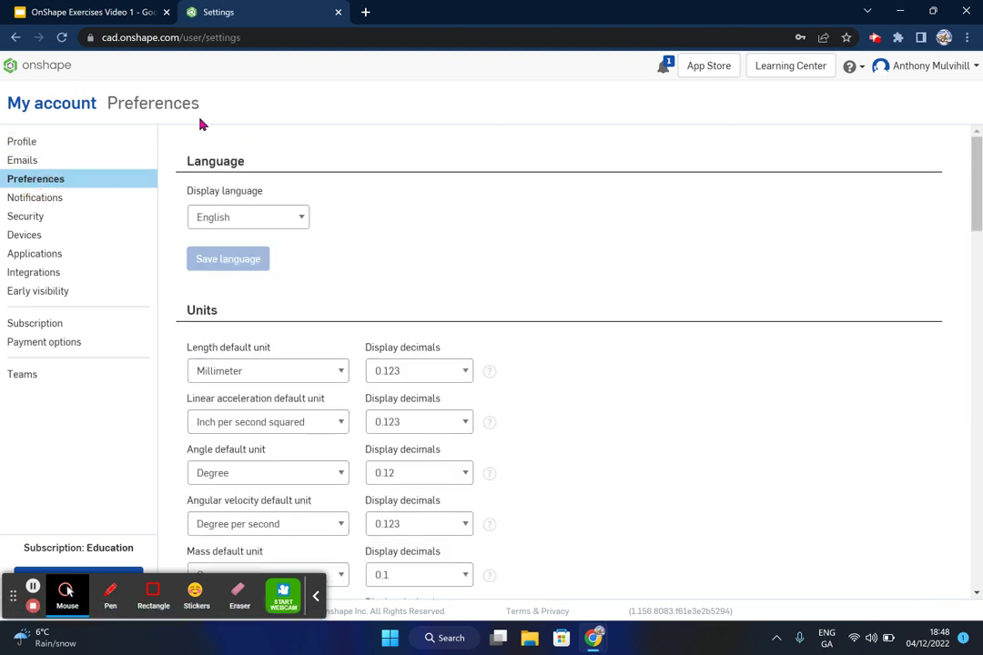
# Step: Examine the Units settings and the display decimals options for the default length unit
pyautogui.scroll(-1, 538, 258)
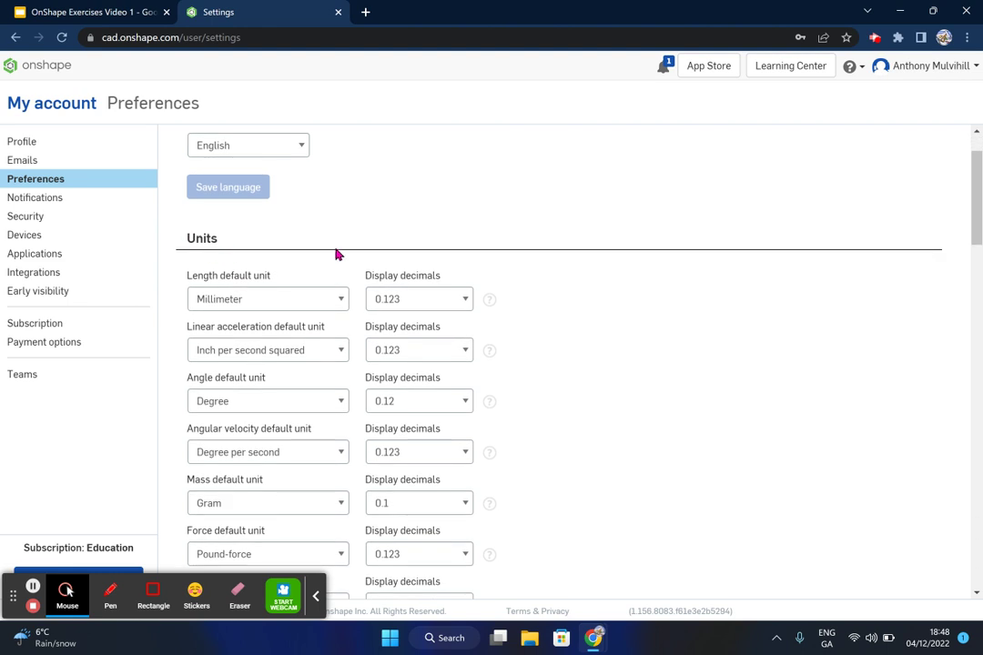
pyautogui.scroll(-1, 499, 268)
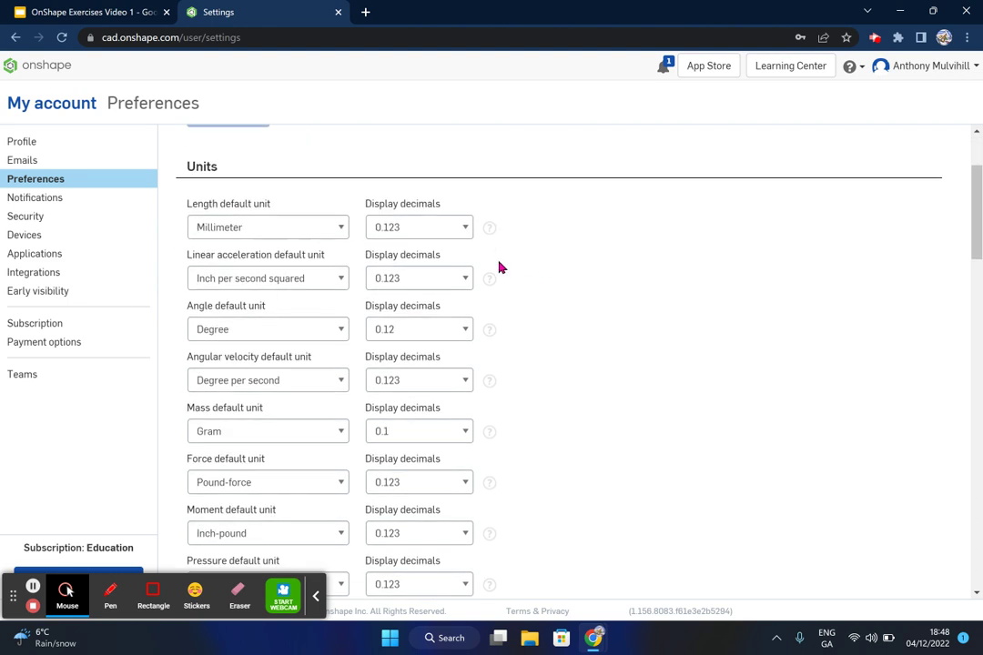
pyautogui.moveTo(972, 191)
pyautogui.mouseDown()
pyautogui.moveTo(973, 204)
pyautogui.moveTo(978, 178)
pyautogui.mouseUp()
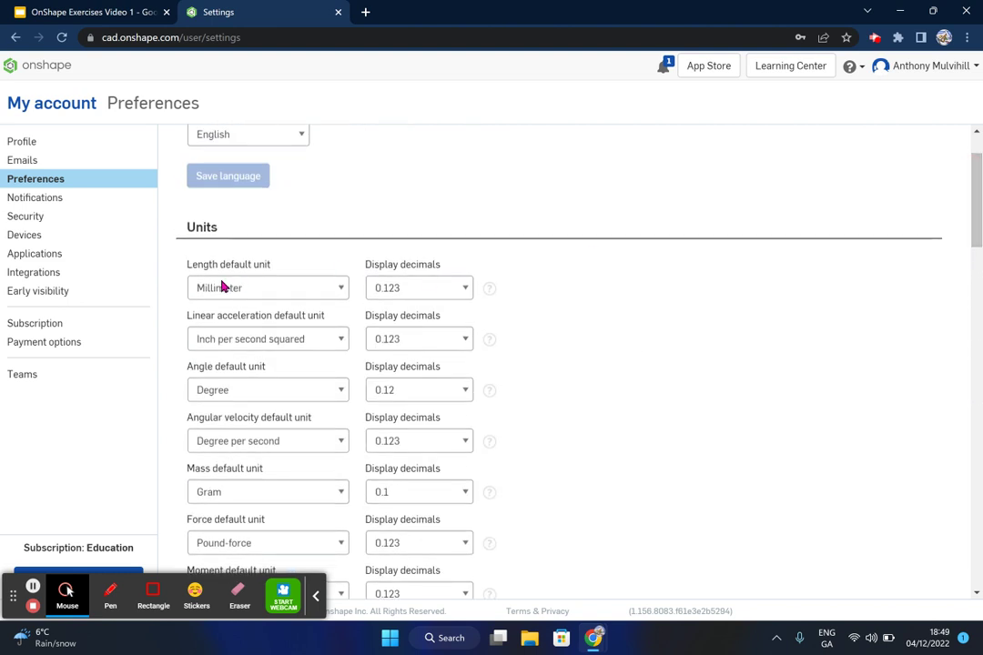
pyautogui.scroll(-1, 510, 296)
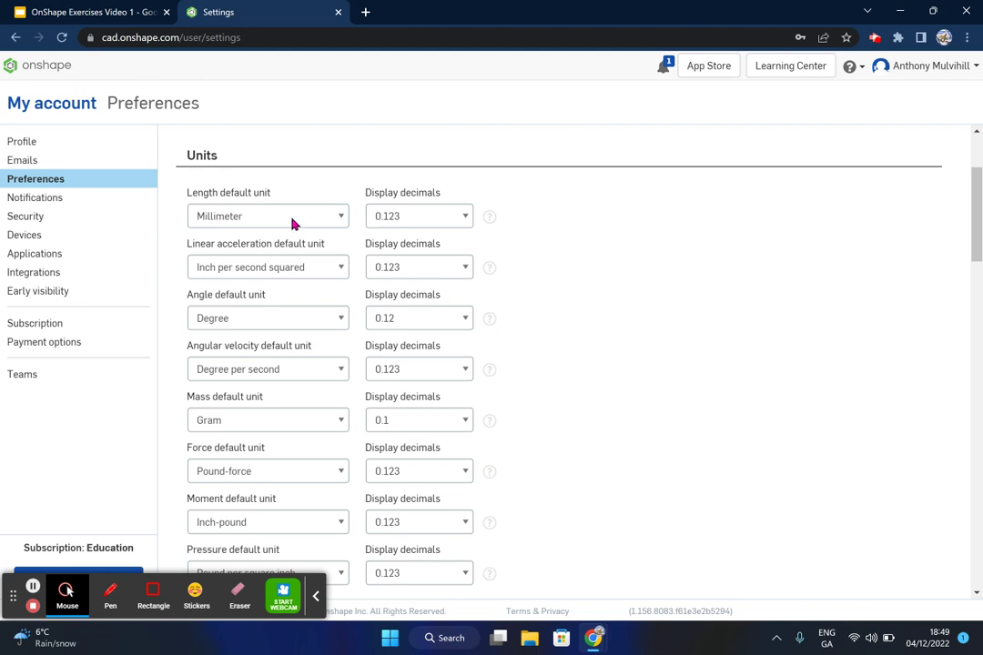
pyautogui.click(437, 219)
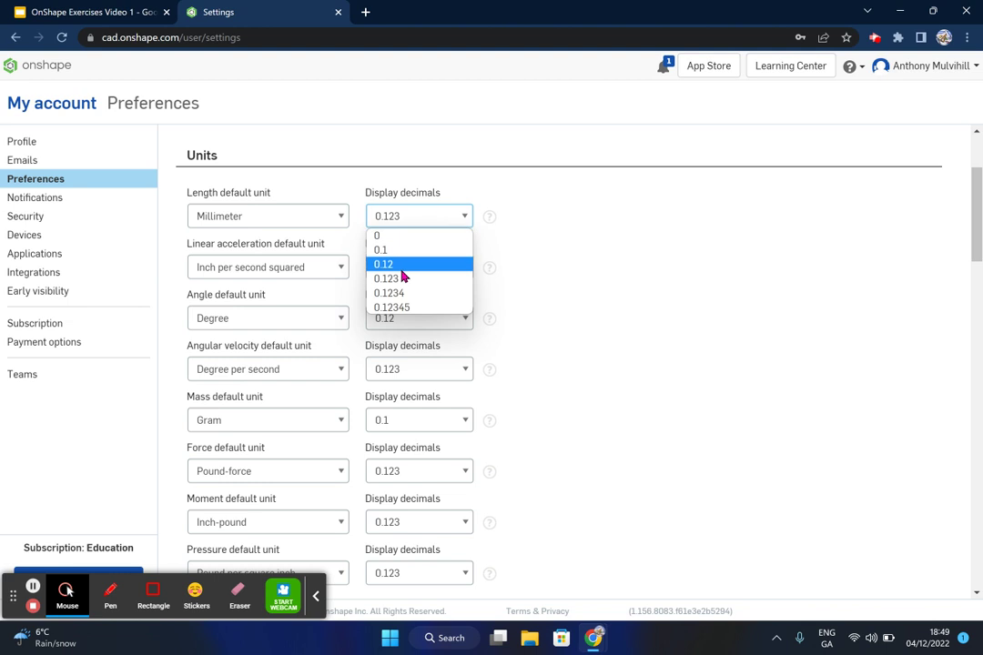
pyautogui.press('Escape')
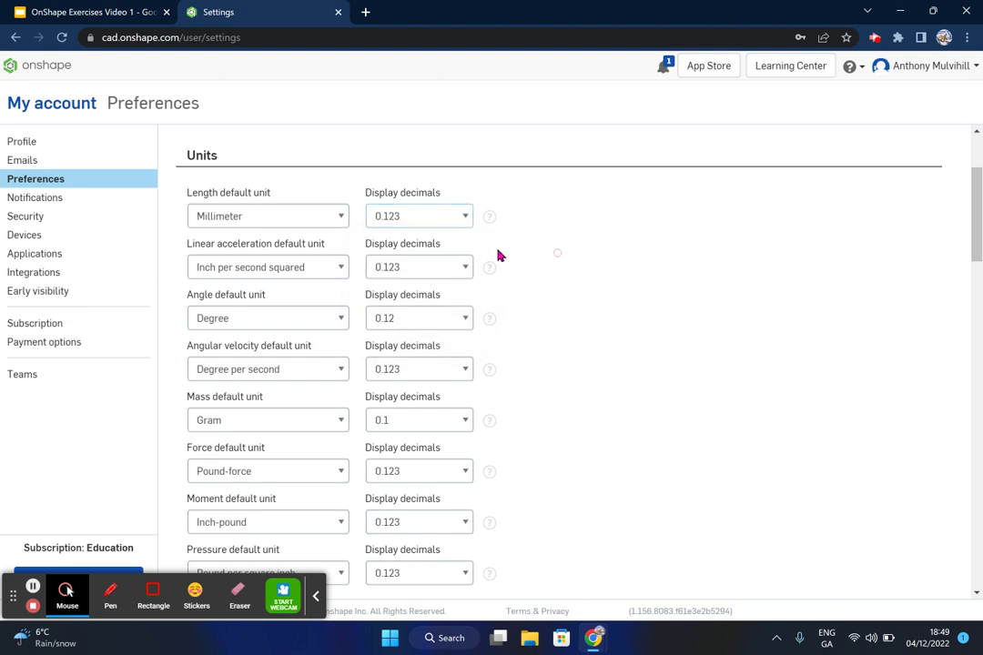
# Step: Switch the default length unit to Inch and then back to Millimeter
pyautogui.click(278, 219)
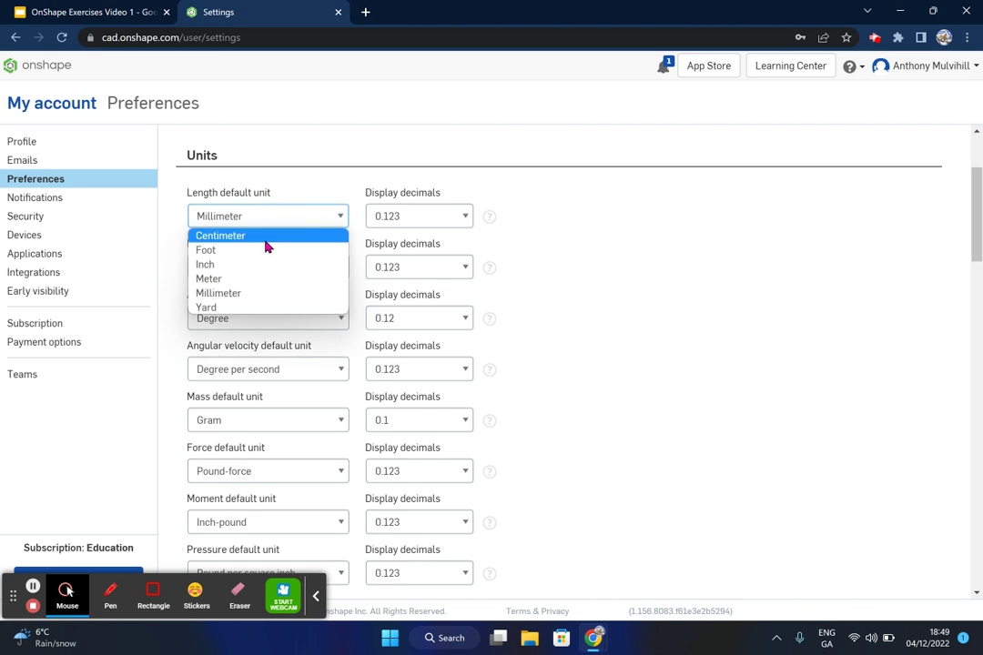
pyautogui.click(265, 262)
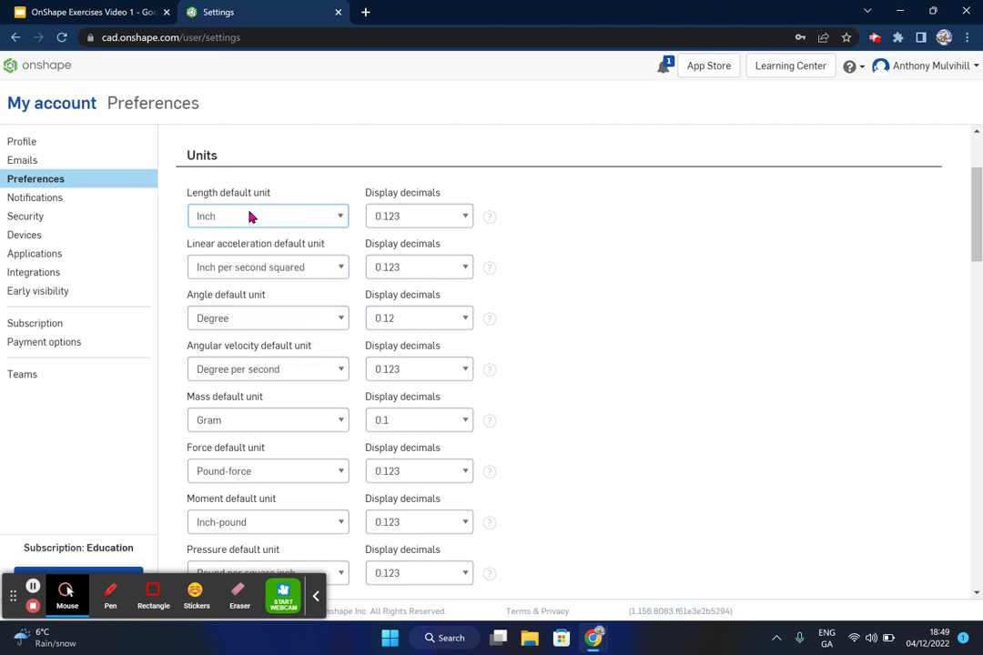
pyautogui.click(265, 220)
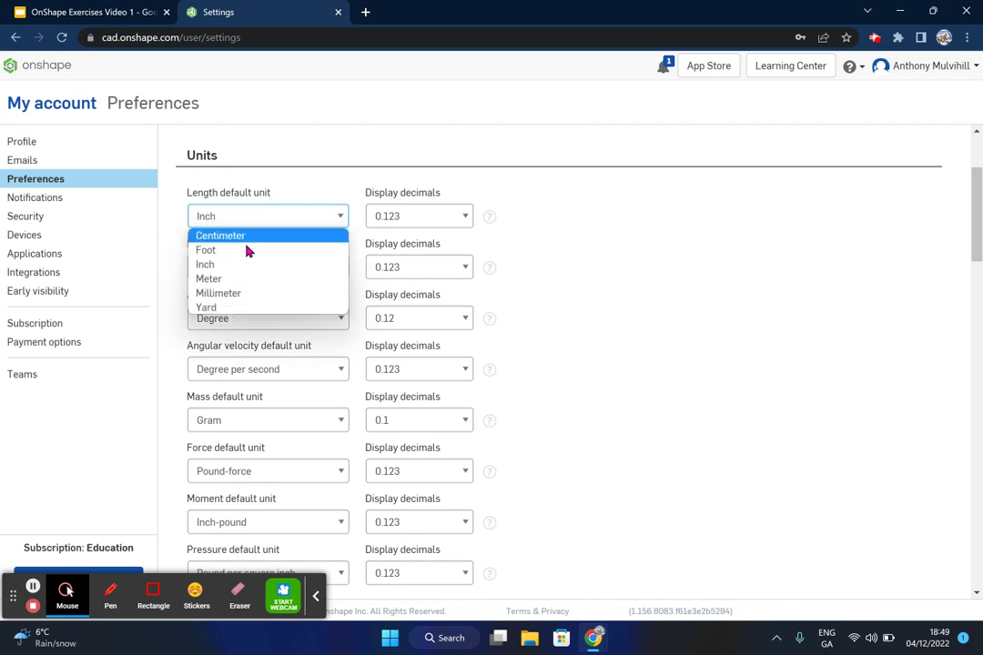
pyautogui.click(239, 294)
pyautogui.scroll(-2, 469, 284)
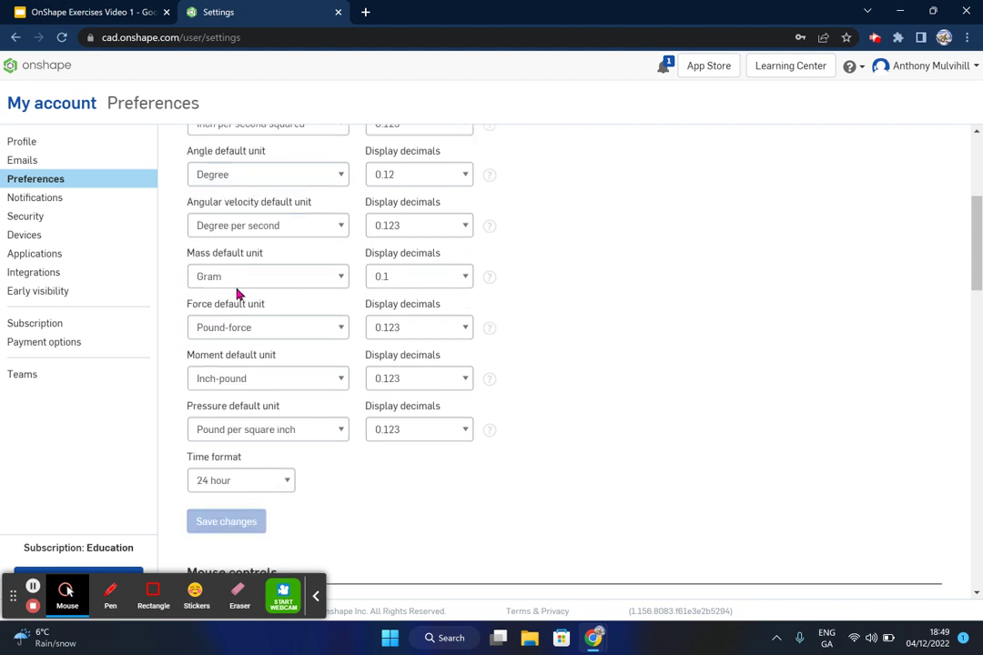
pyautogui.scroll(1, 257, 150)
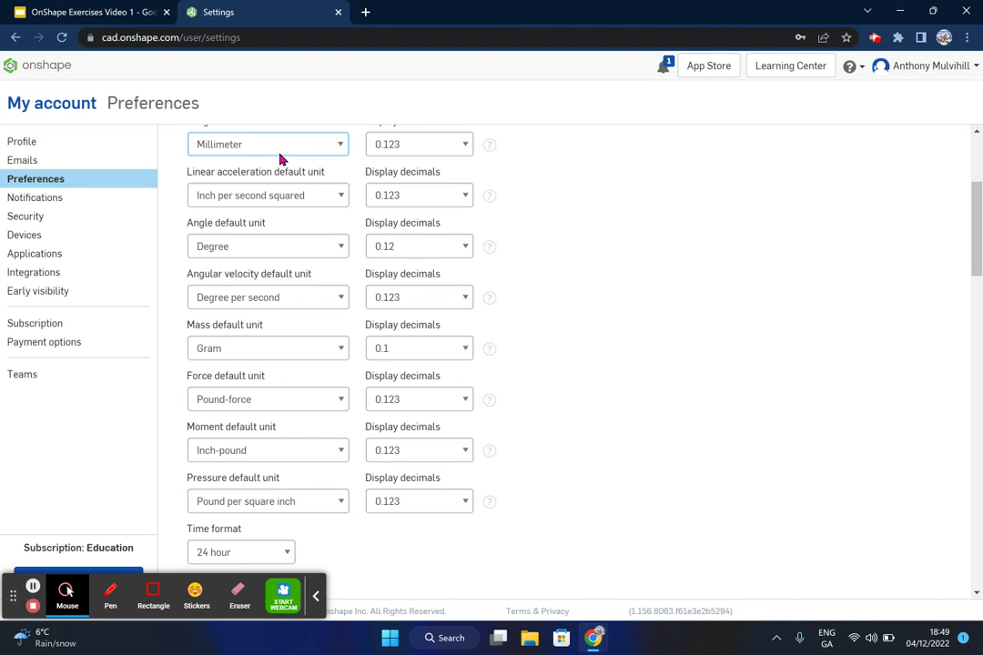
# Step: Switch the mouse controls view settings to Onshape (default) and then back to SOLIDWORKS
pyautogui.scroll(-6, 462, 348)
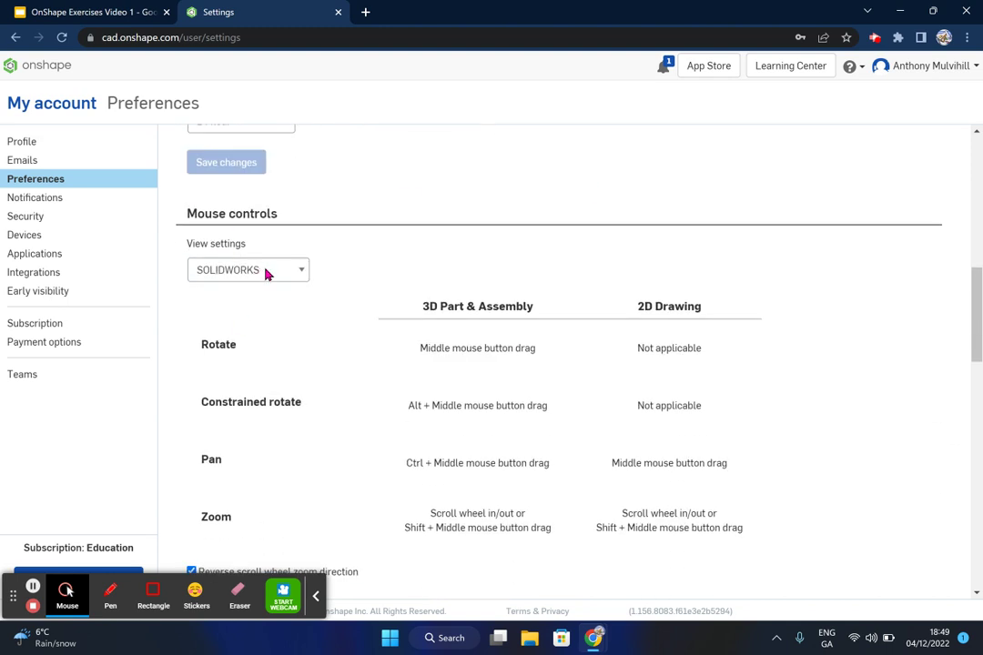
pyautogui.click(275, 280)
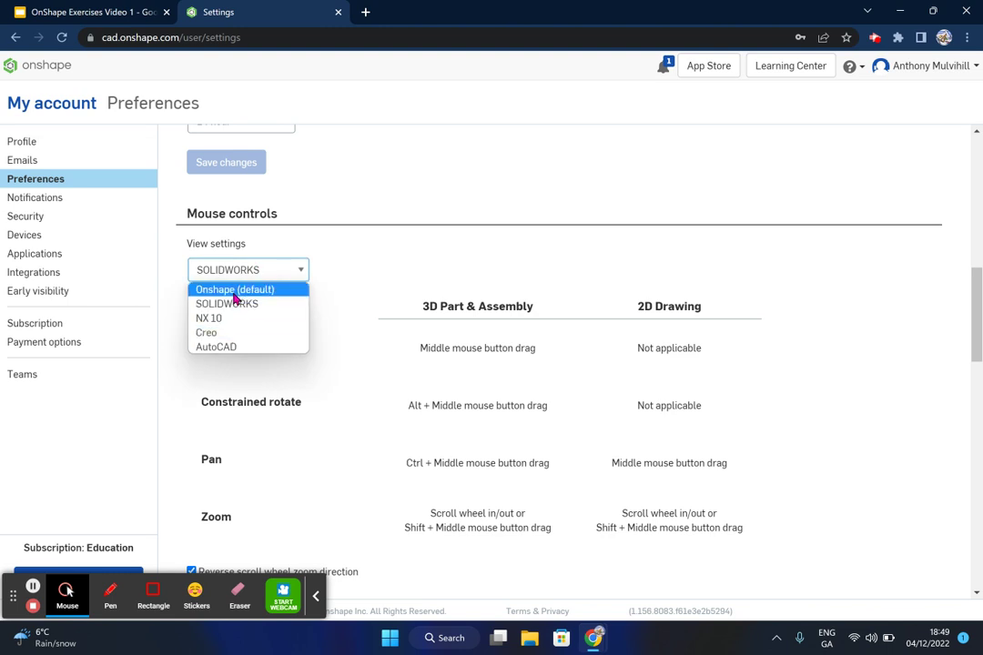
pyautogui.click(391, 268)
pyautogui.click(253, 272)
pyautogui.click(229, 292)
pyautogui.click(281, 275)
pyautogui.click(206, 308)
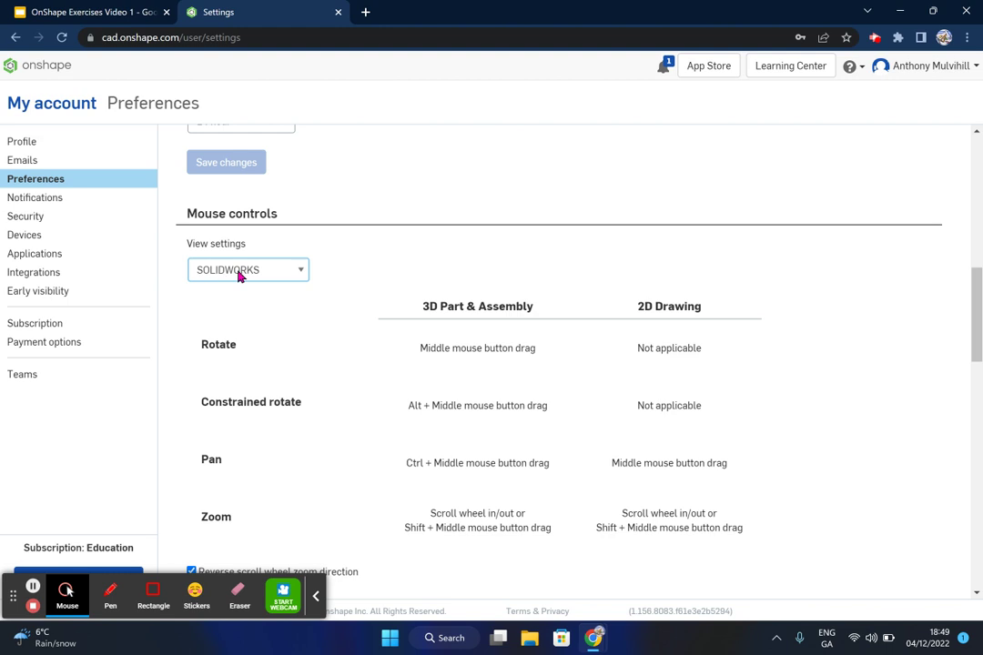
# Step: Check the remaining mouse control and unit settings, and return to the Documents page
pyautogui.scroll(-2, 269, 321)
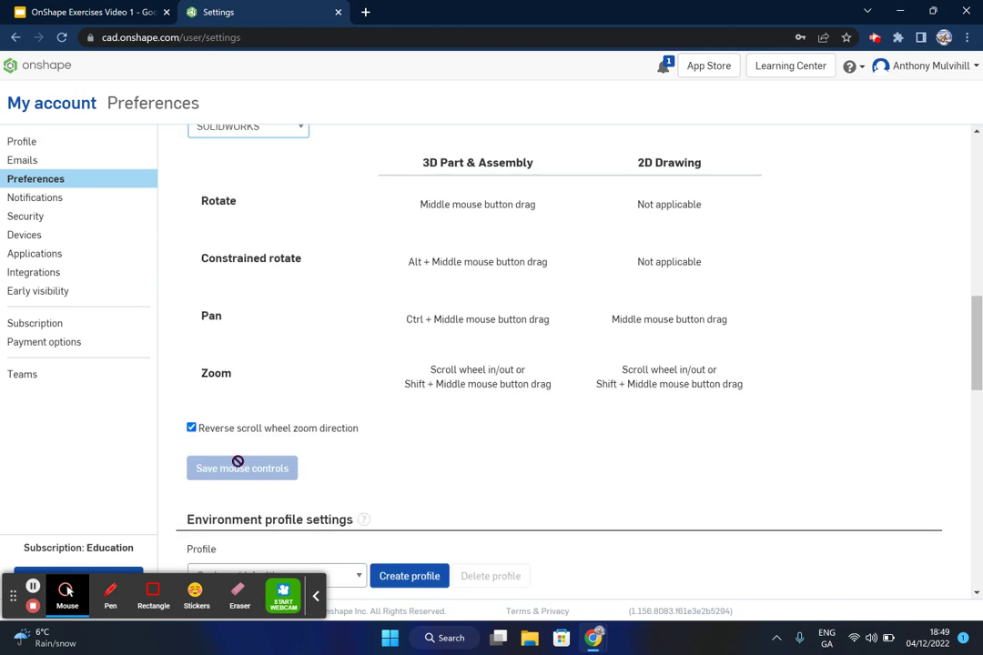
pyautogui.scroll(6, 329, 308)
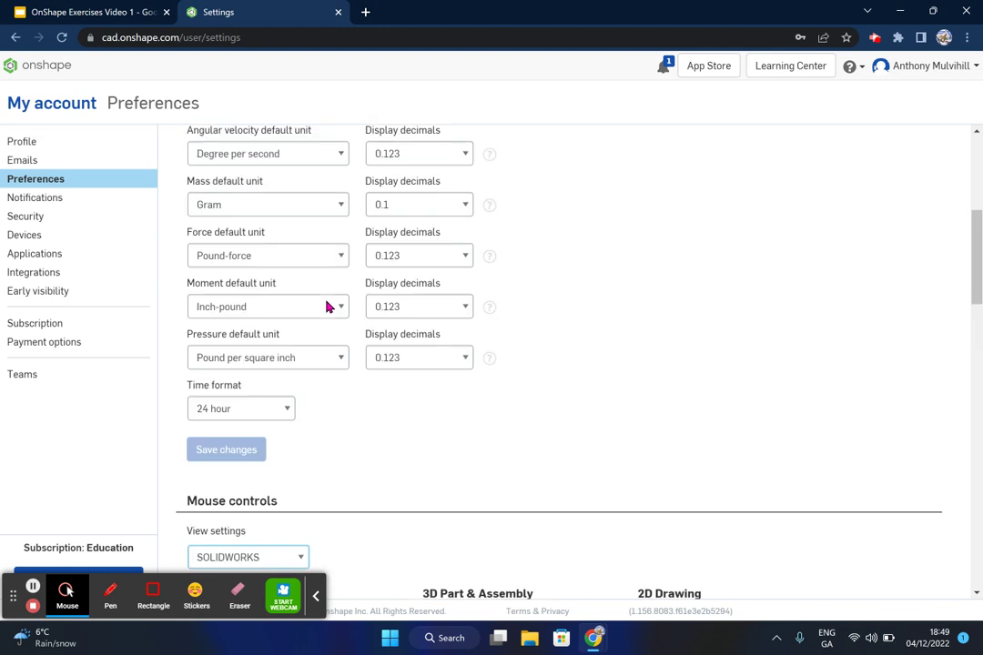
pyautogui.scroll(1, 730, 204)
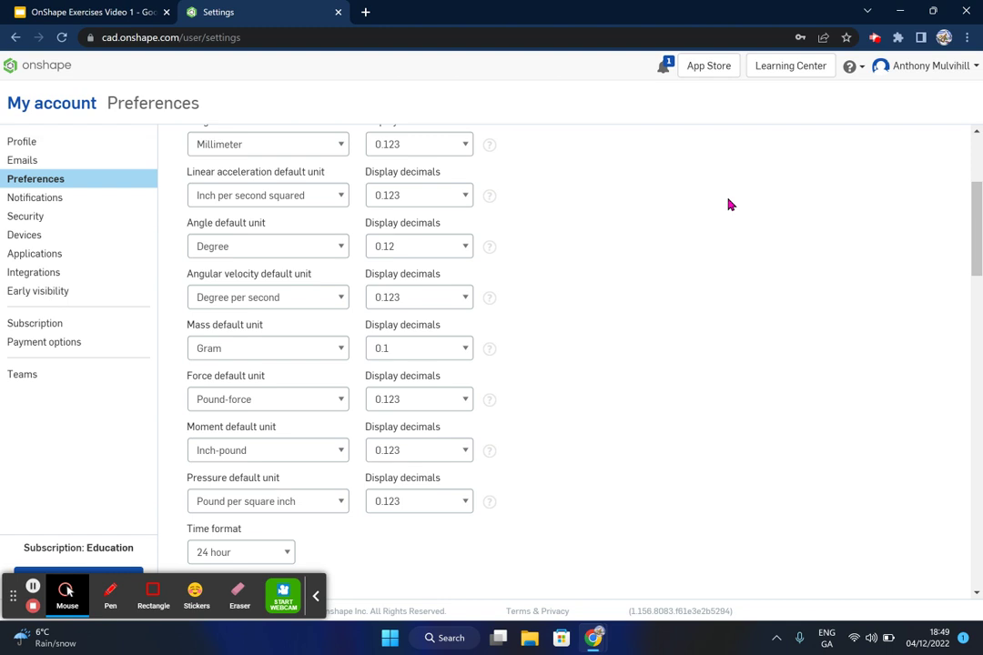
pyautogui.click(39, 68)
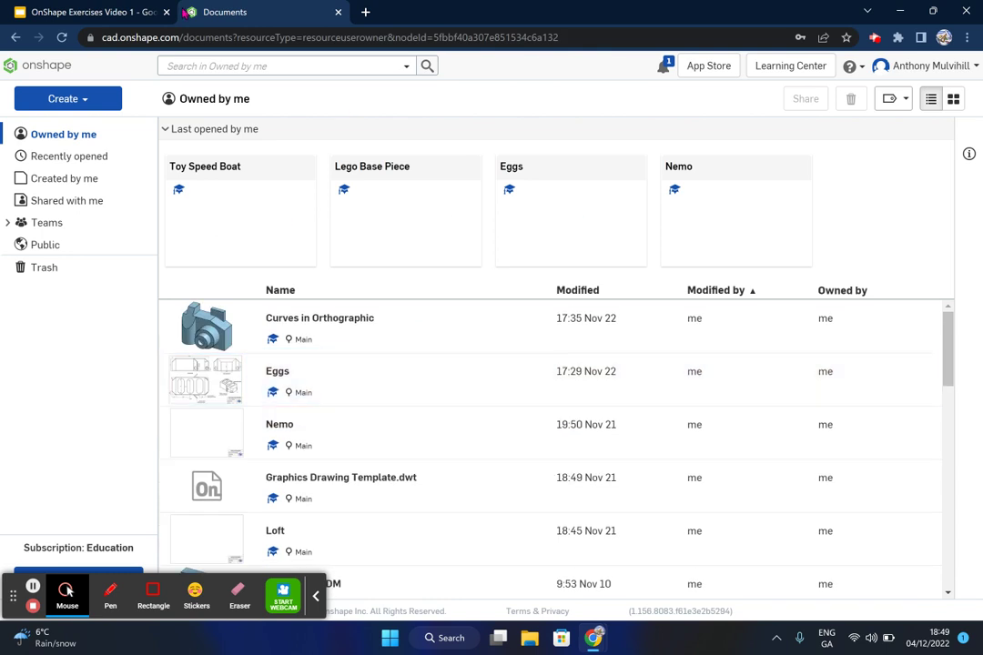
# Step: Switch to the OnShape Exercises Video 1 presentation in Google Slides and view the Object 1 slide
pyautogui.click(98, 9)
pyautogui.click(47, 244)
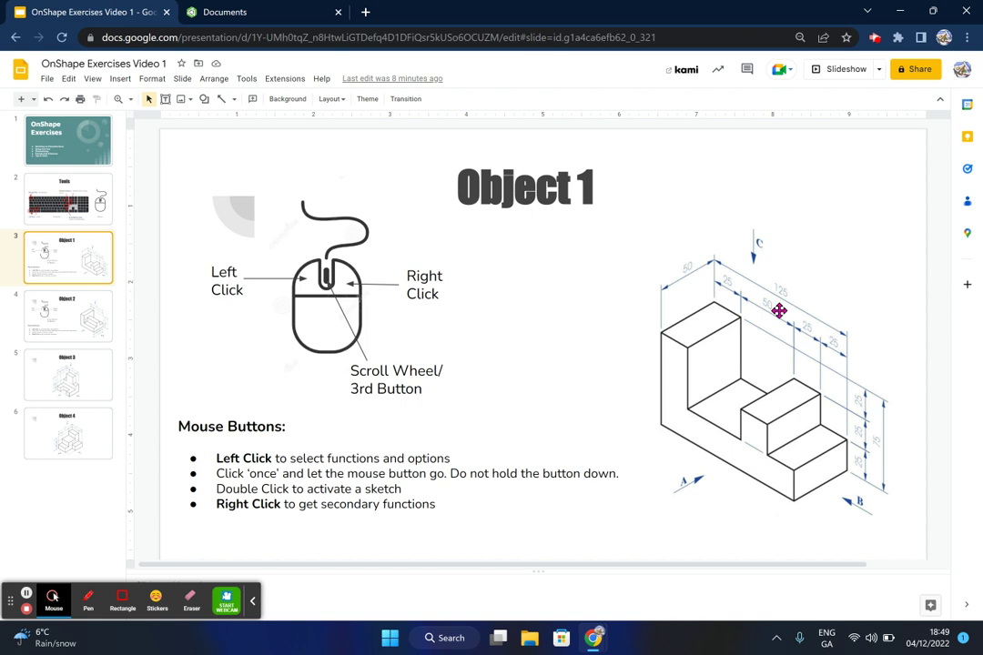
# Step: Switch back to Onshape and create a new document named Object Practice
pyautogui.click(234, 13)
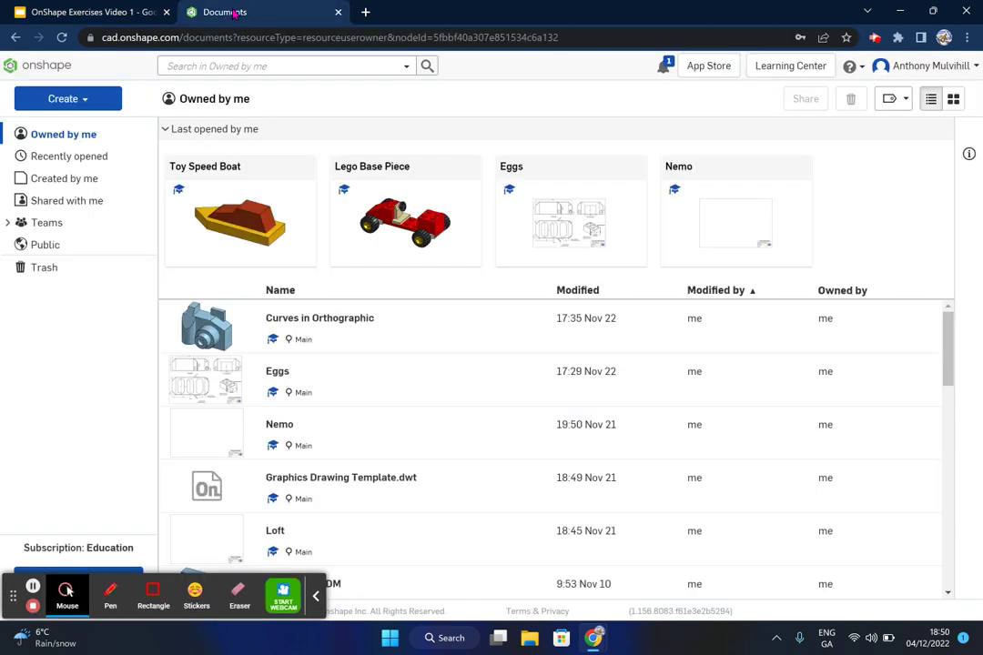
pyautogui.click(82, 104)
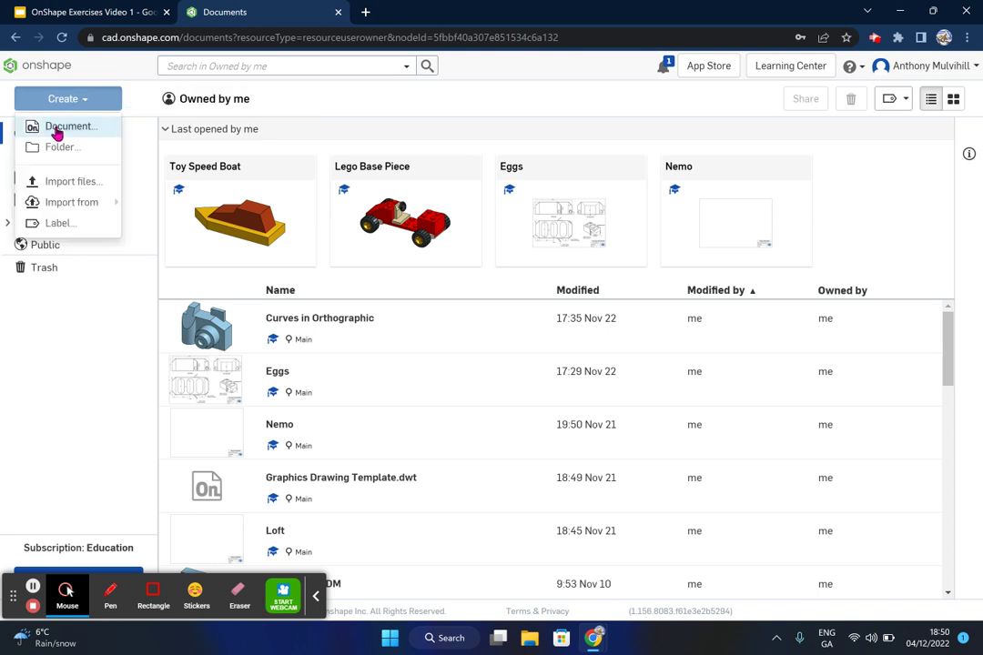
pyautogui.click(66, 133)
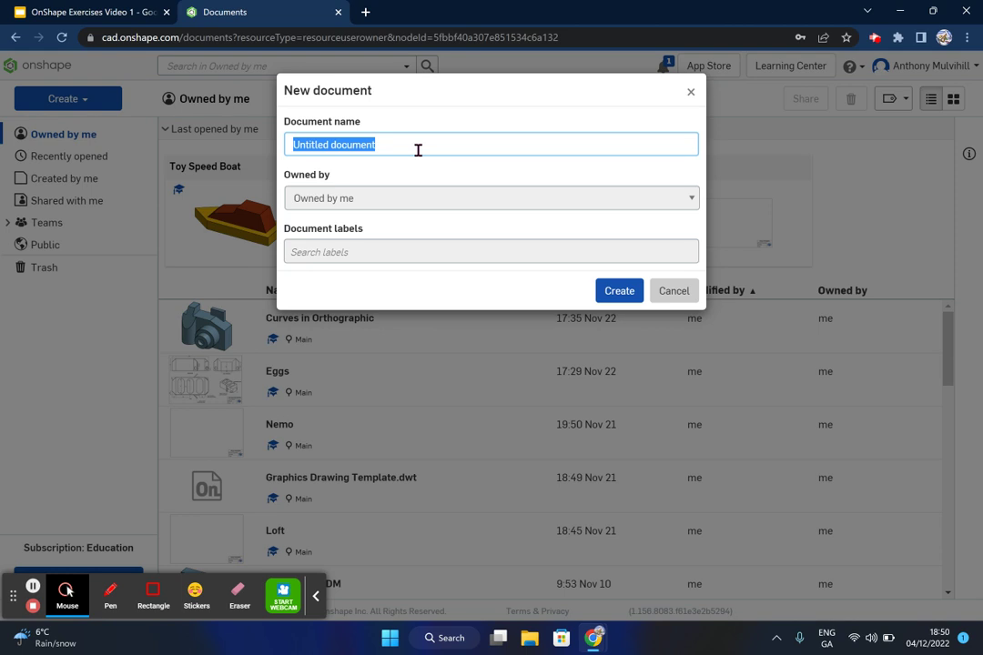
pyautogui.write('Onshape Practice Tutorial 1')
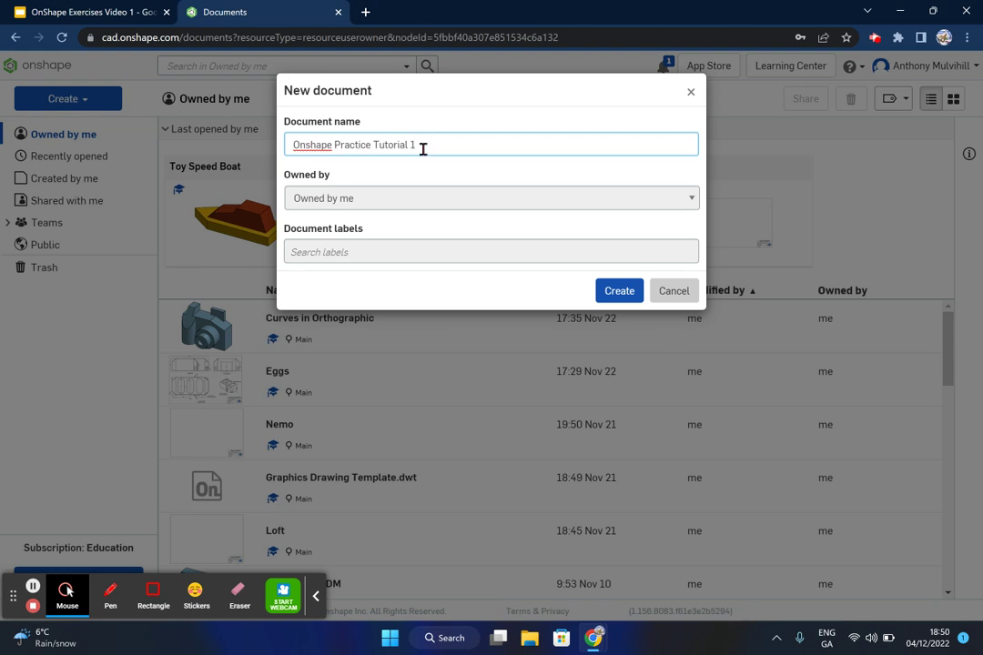
pyautogui.moveTo(416, 147); pyautogui.dragTo(281, 154)
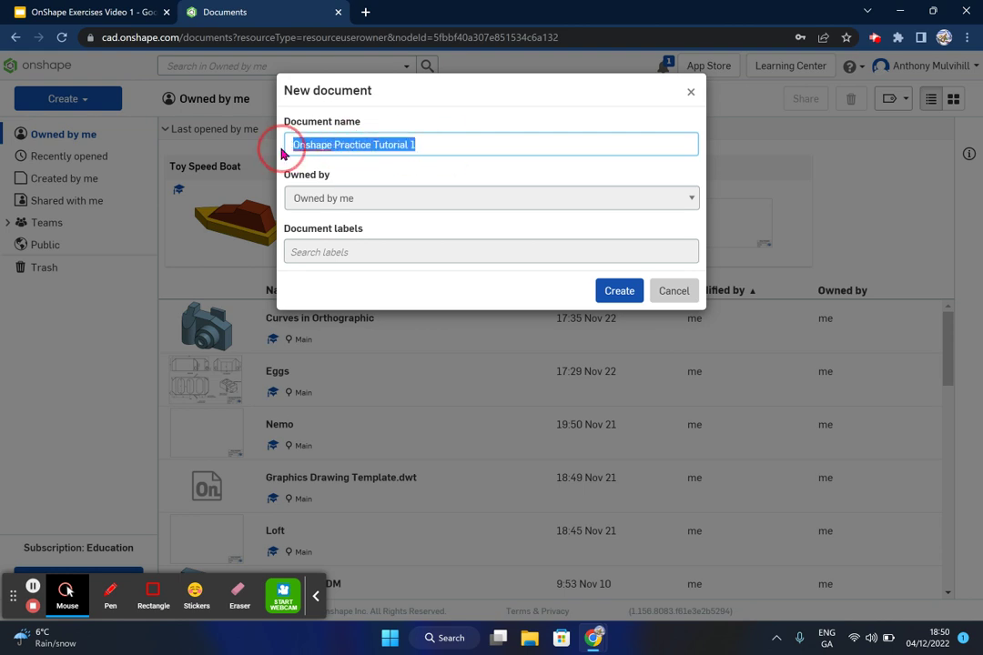
pyautogui.write('Object Practice')
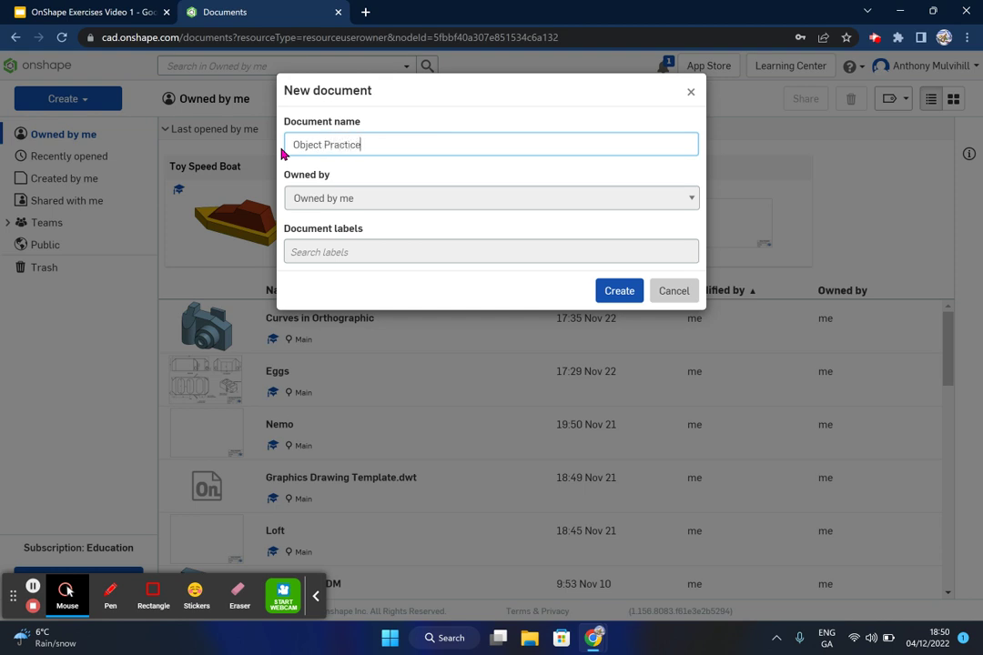
pyautogui.click(610, 293)
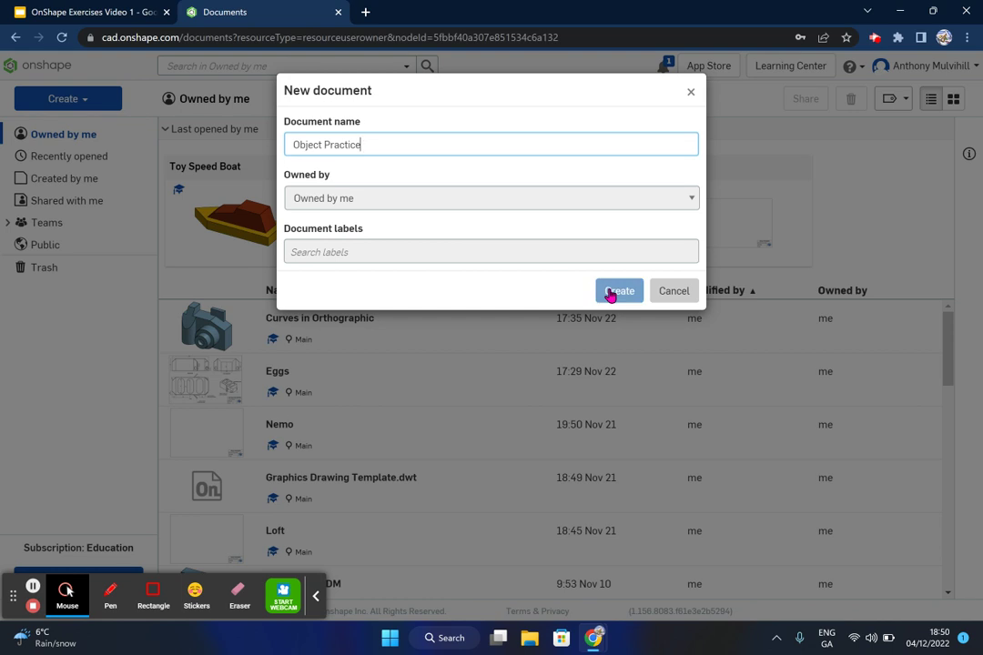
pyautogui.click(609, 293)
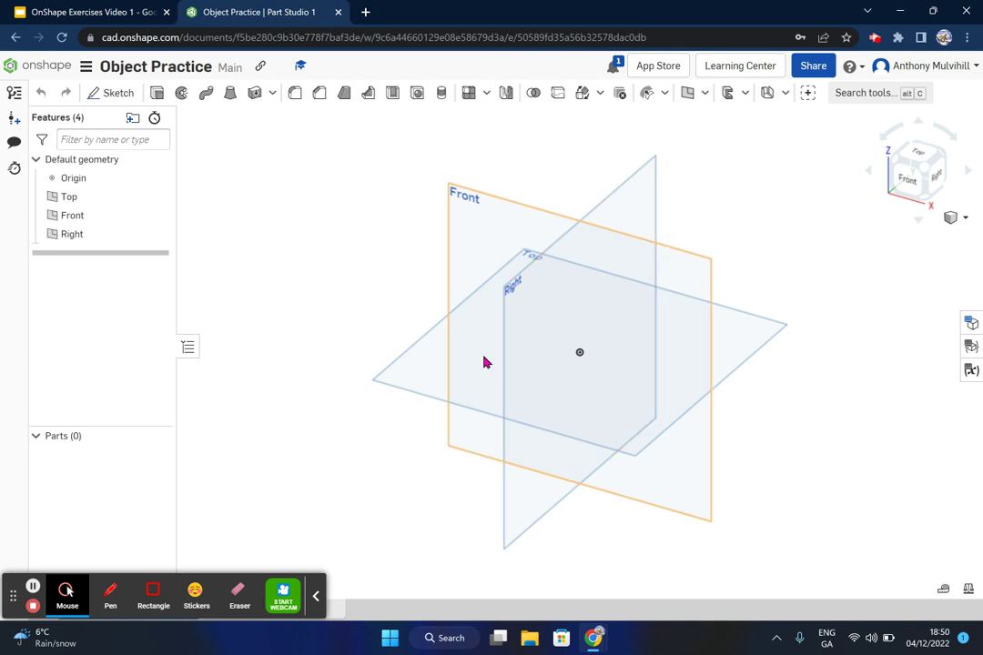
# Step: Switch to the Google Slides presentation to review the mouse buttons on the Object 1 slide
pyautogui.click(78, 12)
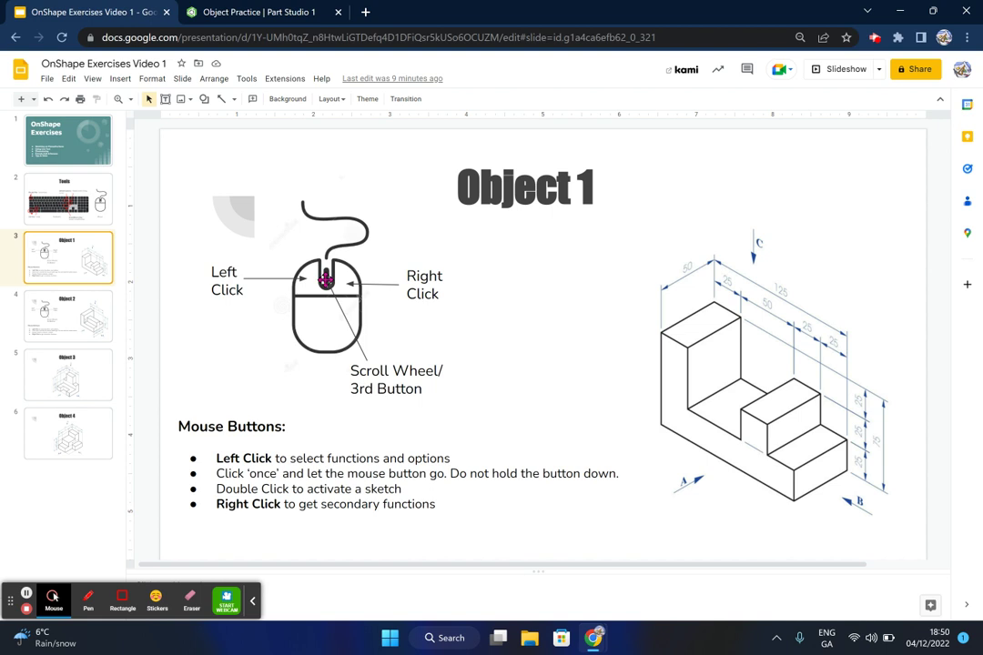
# Step: Switch to the Object Practice document in Onshape and highlight the origin and default planes to identify them
pyautogui.click(264, 12)
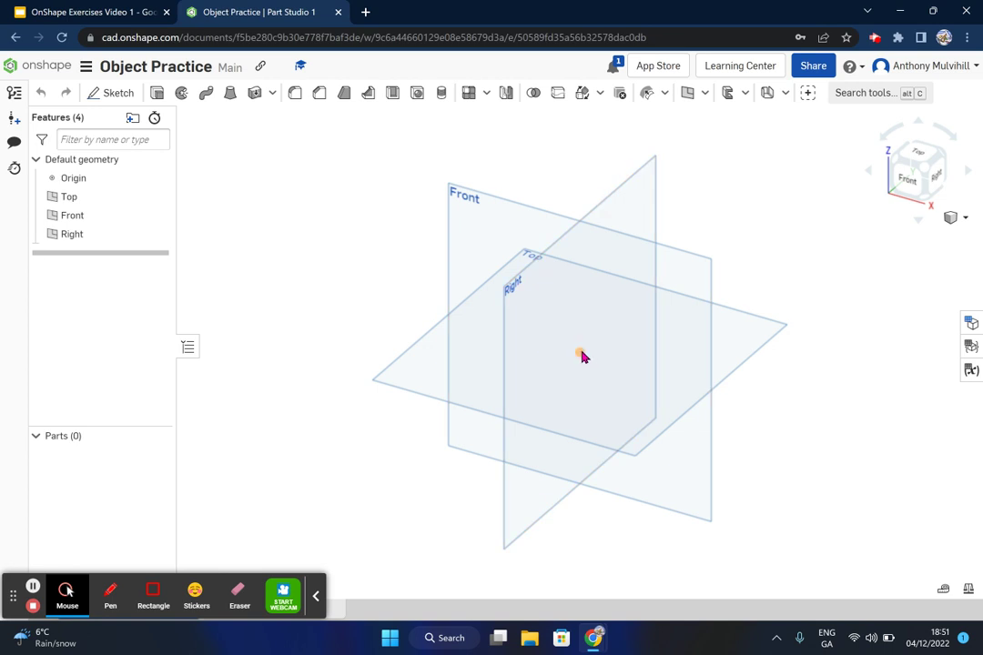
pyautogui.click(67, 182)
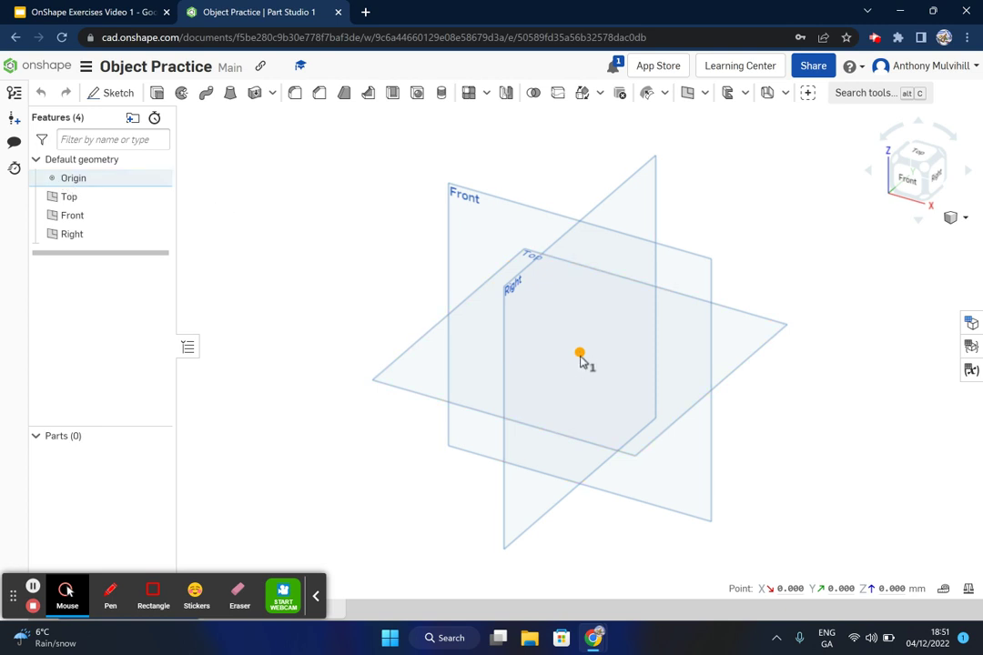
pyautogui.click(320, 266)
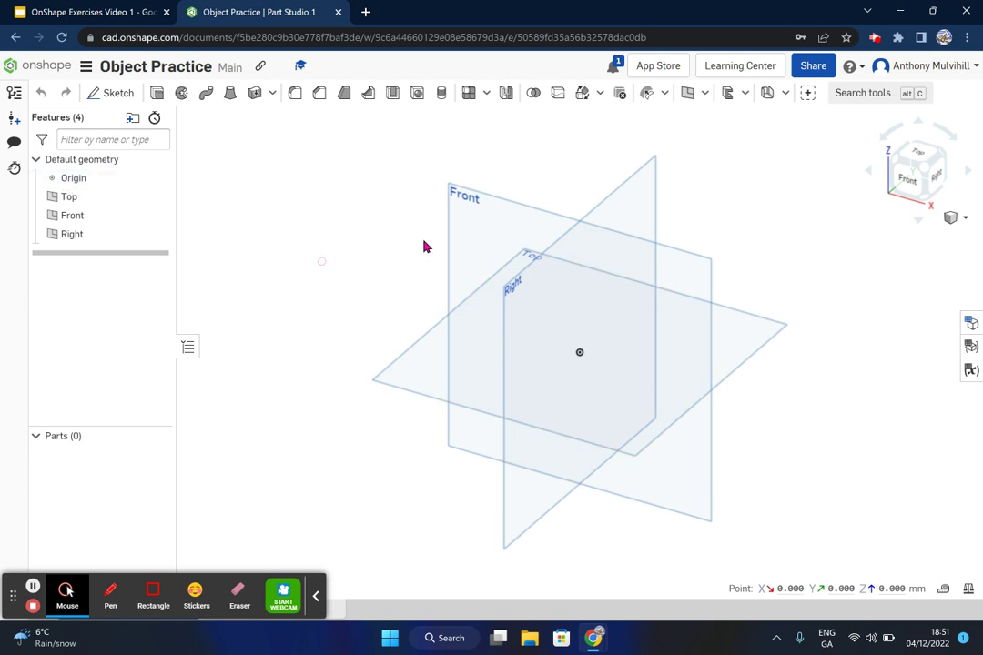
pyautogui.click(472, 211)
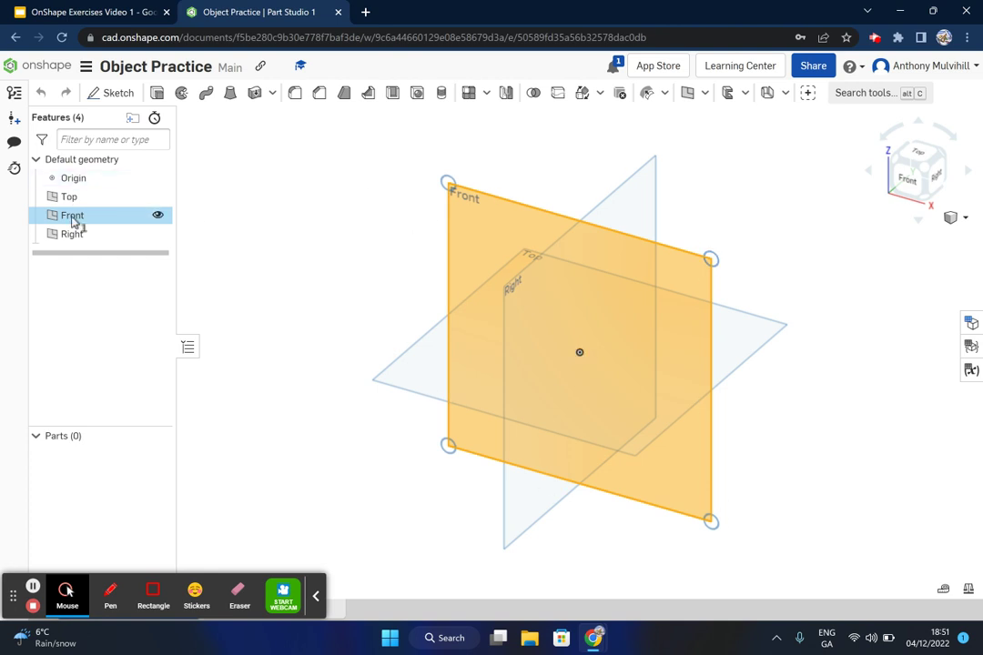
pyautogui.click(442, 310)
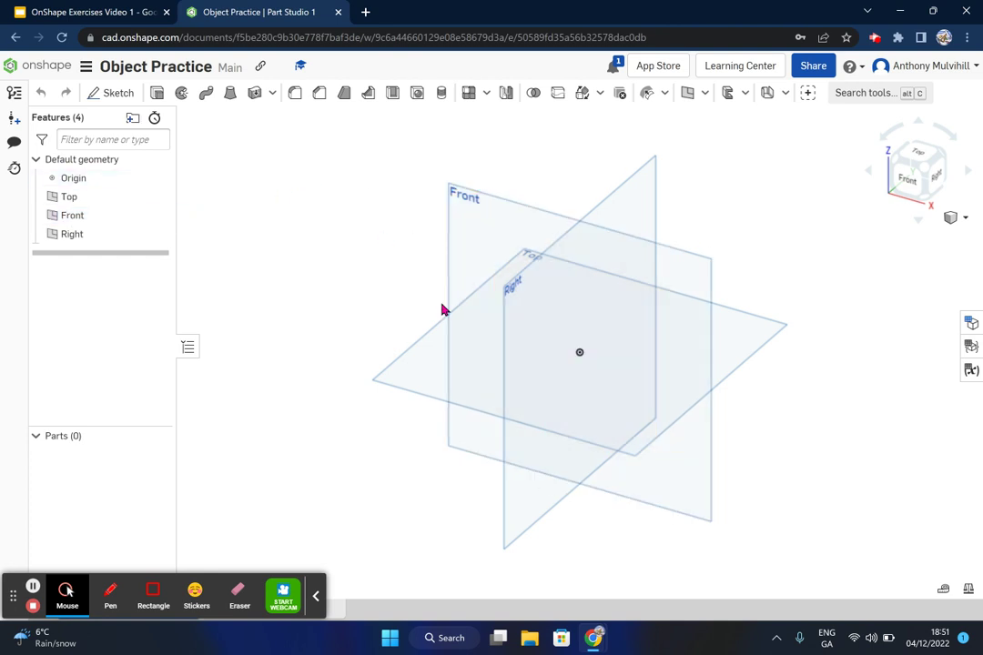
pyautogui.click(432, 364)
pyautogui.click(647, 186)
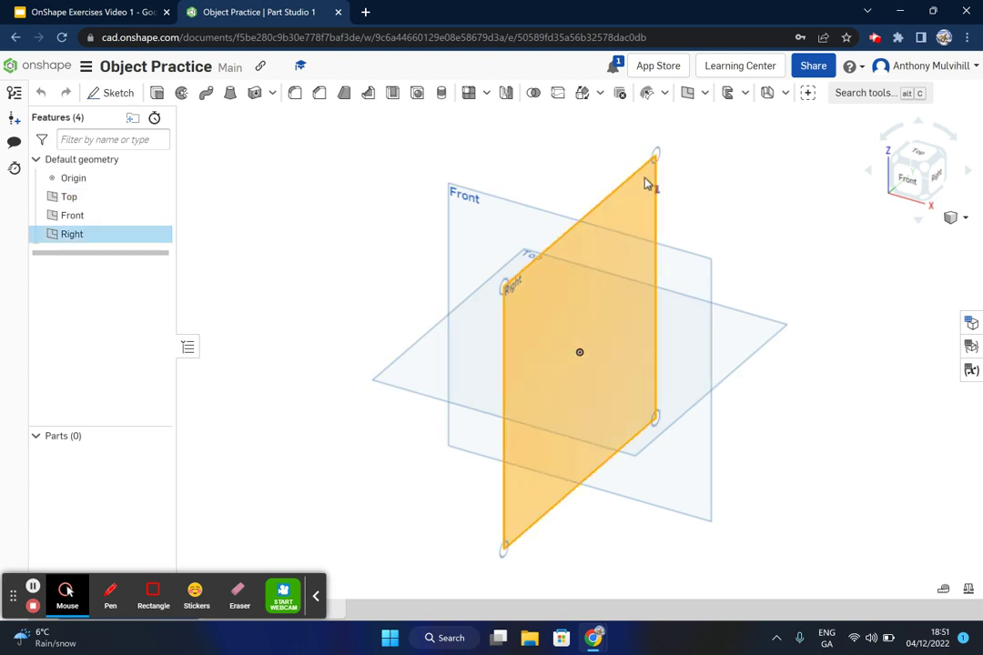
pyautogui.click(282, 214)
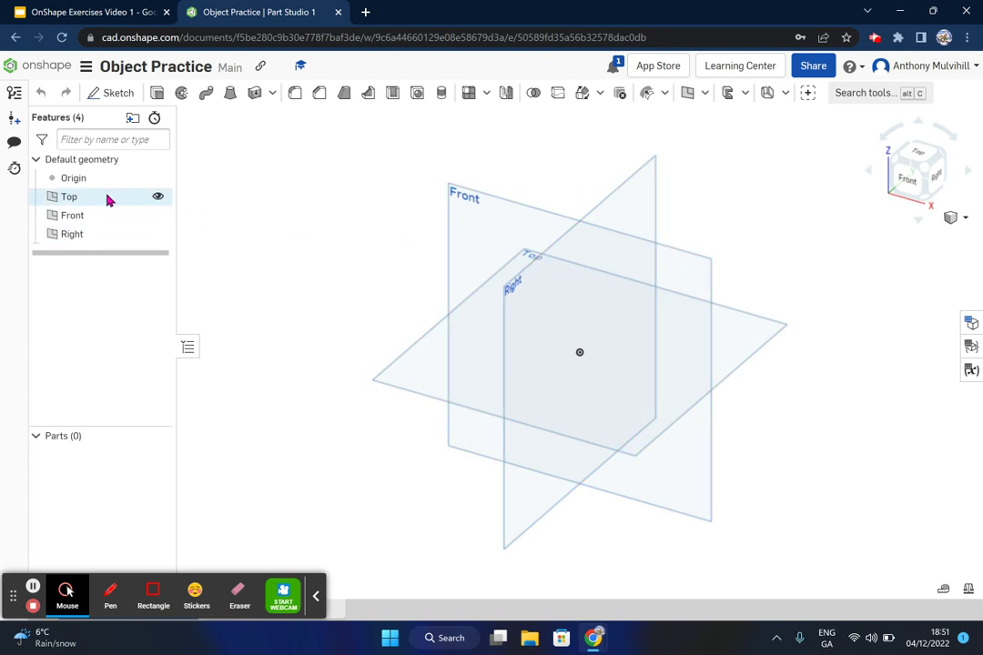
# Step: Hide the Top and Right planes, and restore the visibility of both
pyautogui.click(158, 199)
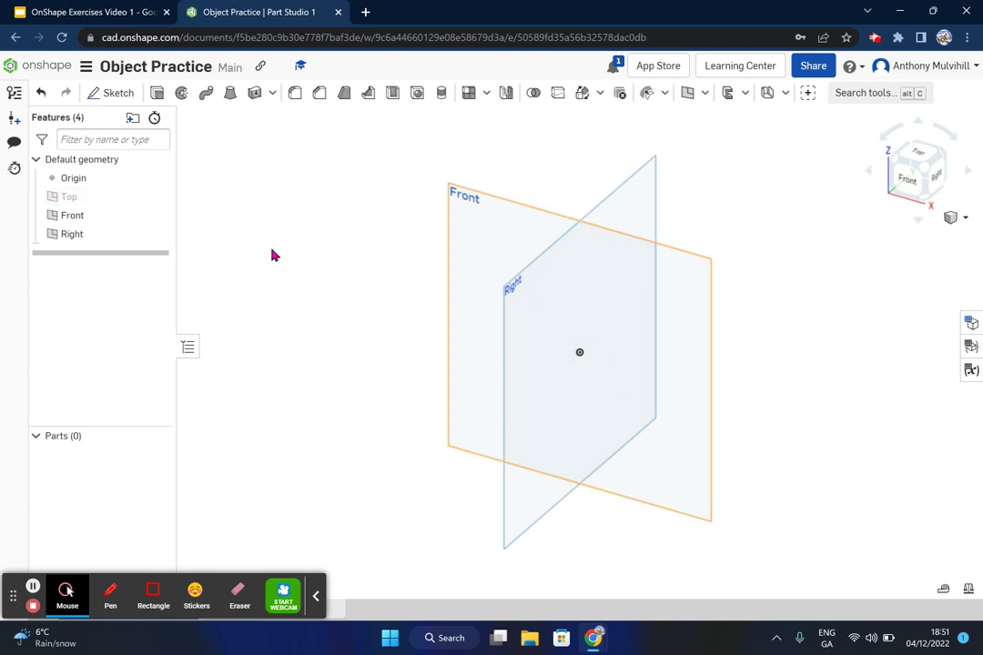
pyautogui.click(158, 234)
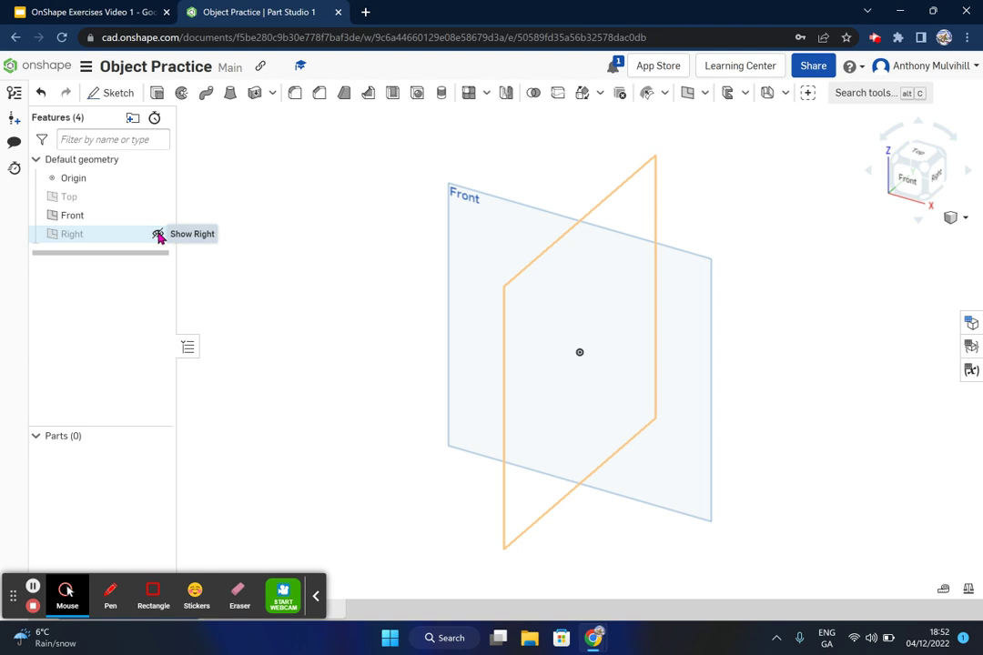
pyautogui.click(158, 235)
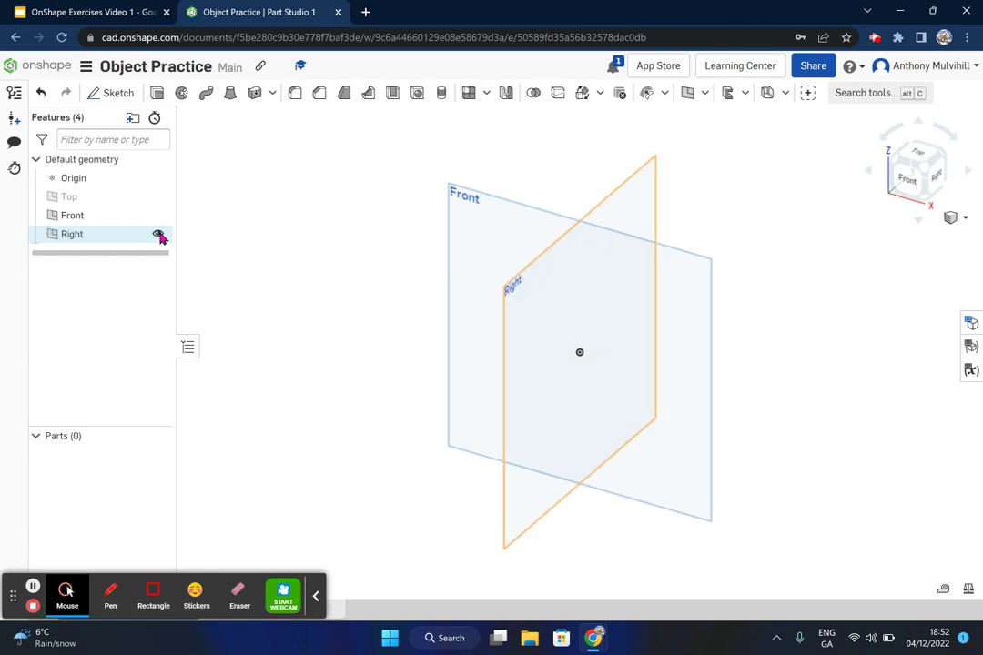
pyautogui.click(158, 198)
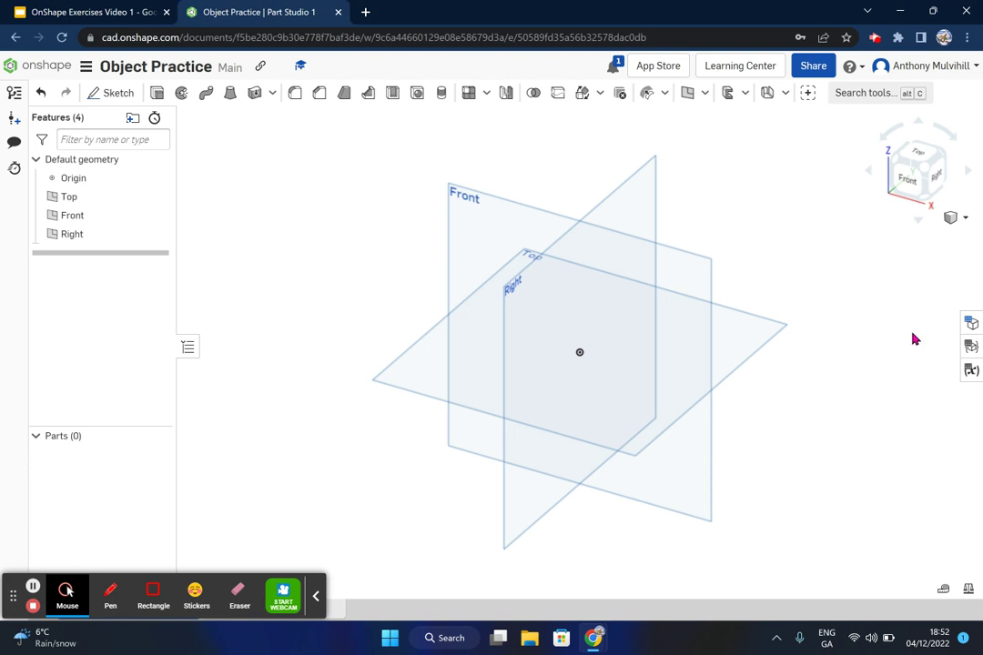
# Step: Examine the default planes at different zoom levels, fitting them to the view and zooming about the origin
pyautogui.scroll(-3, 205, 289)
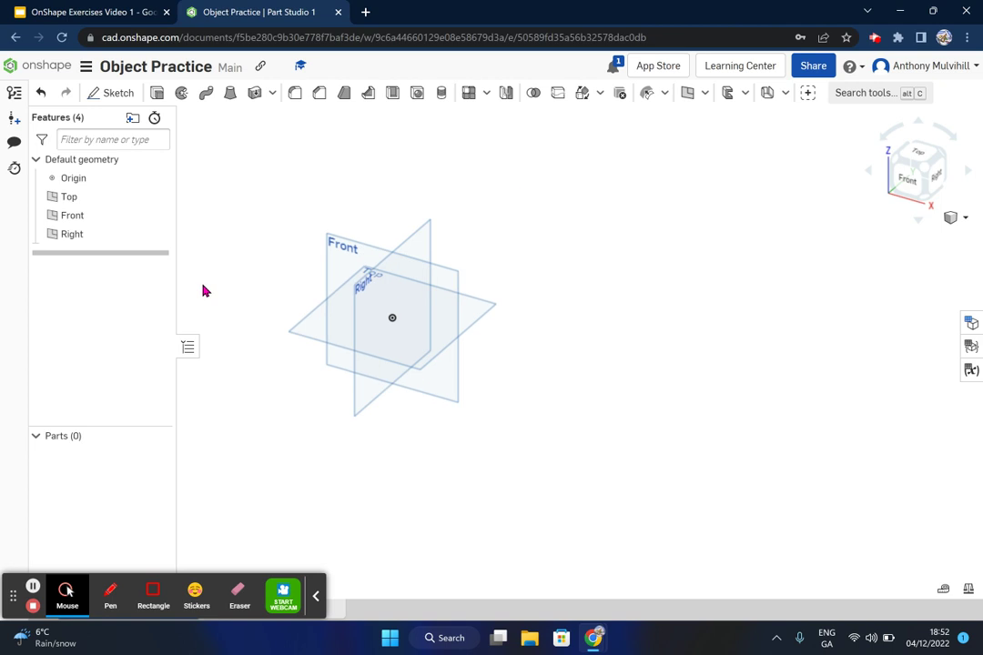
pyautogui.scroll(6, 189, 293)
pyautogui.scroll(2, 194, 294)
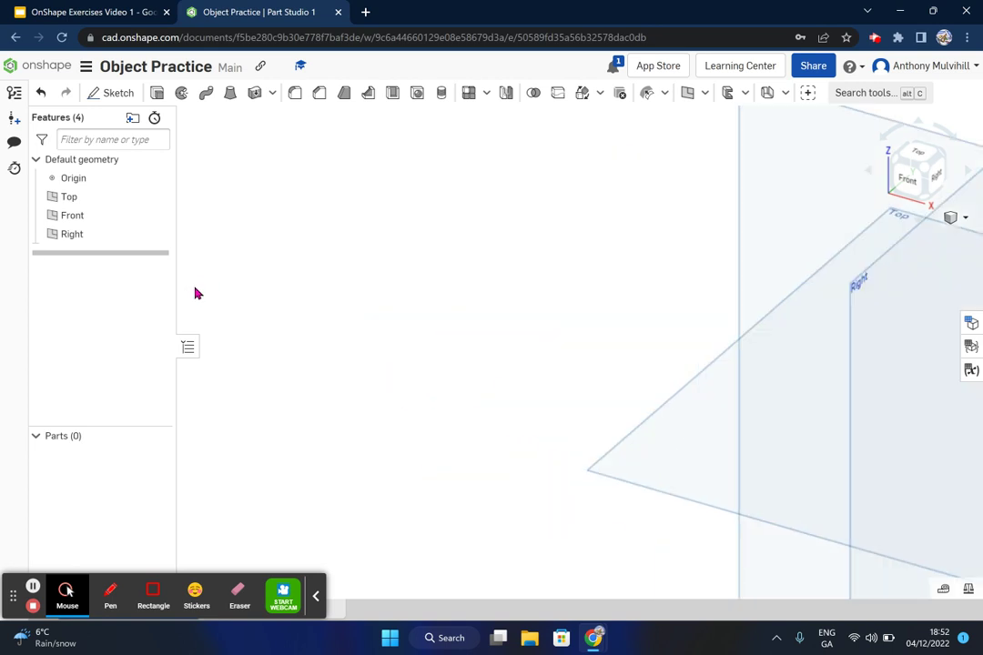
pyautogui.press('f')
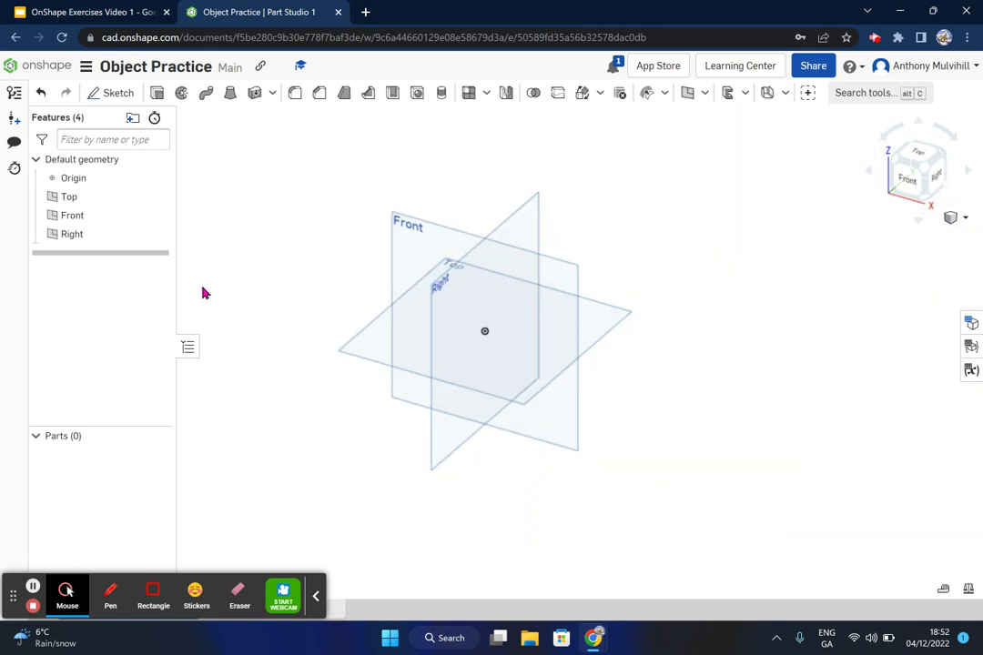
pyautogui.scroll(2, 457, 313)
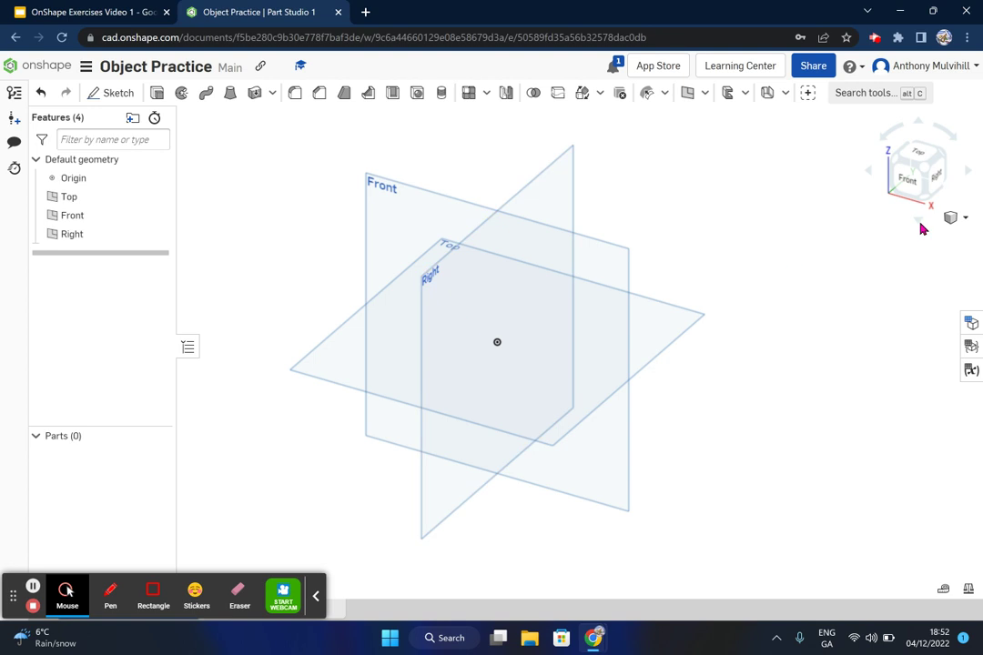
pyautogui.click(923, 173)
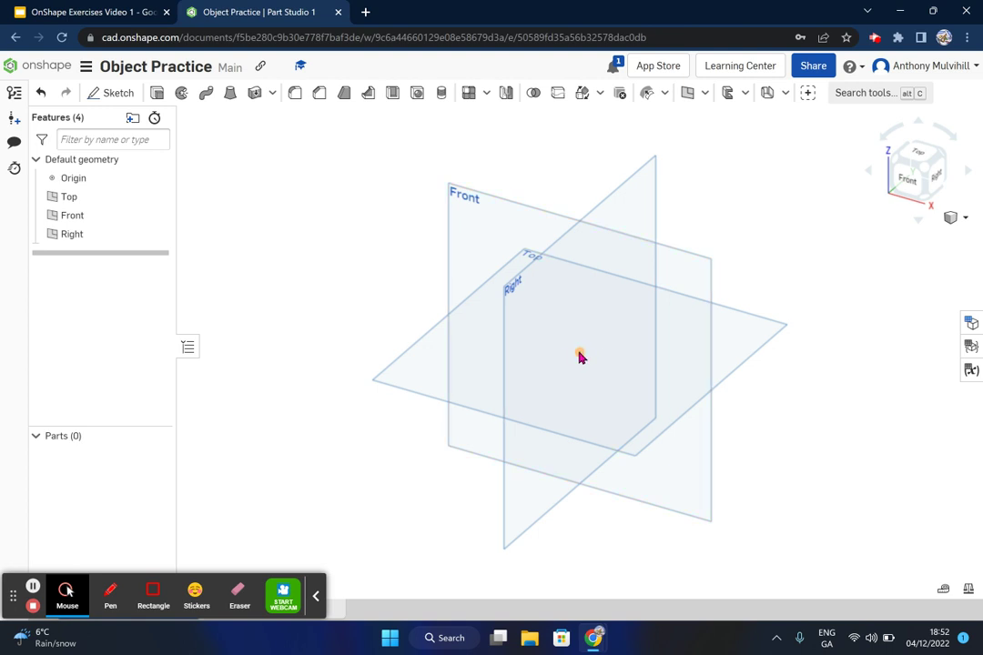
pyautogui.scroll(-5, 579, 356)
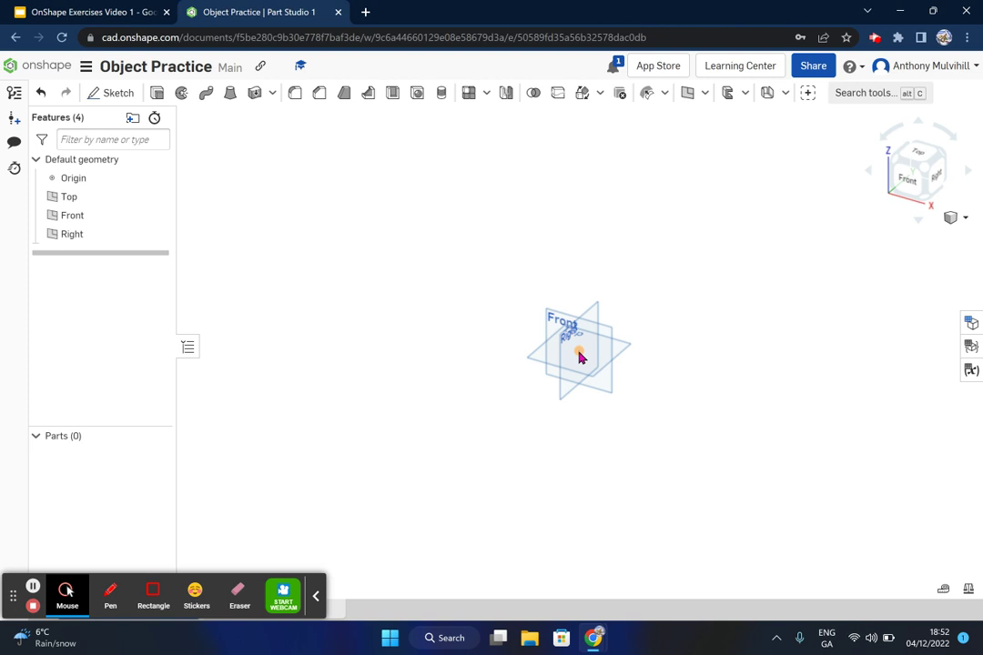
pyautogui.scroll(6, 580, 355)
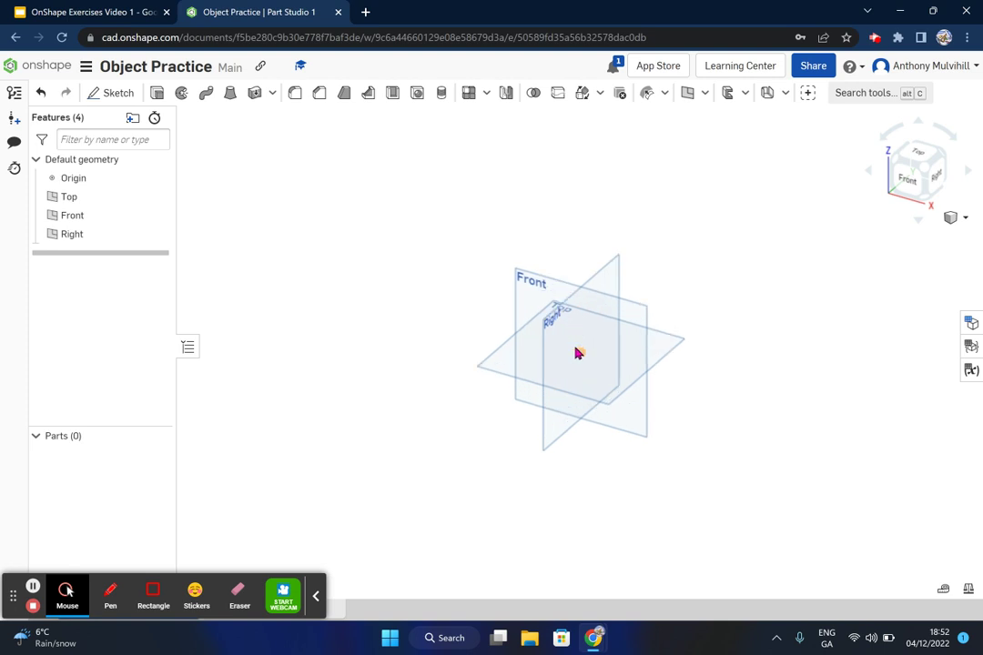
pyautogui.scroll(2, 583, 358)
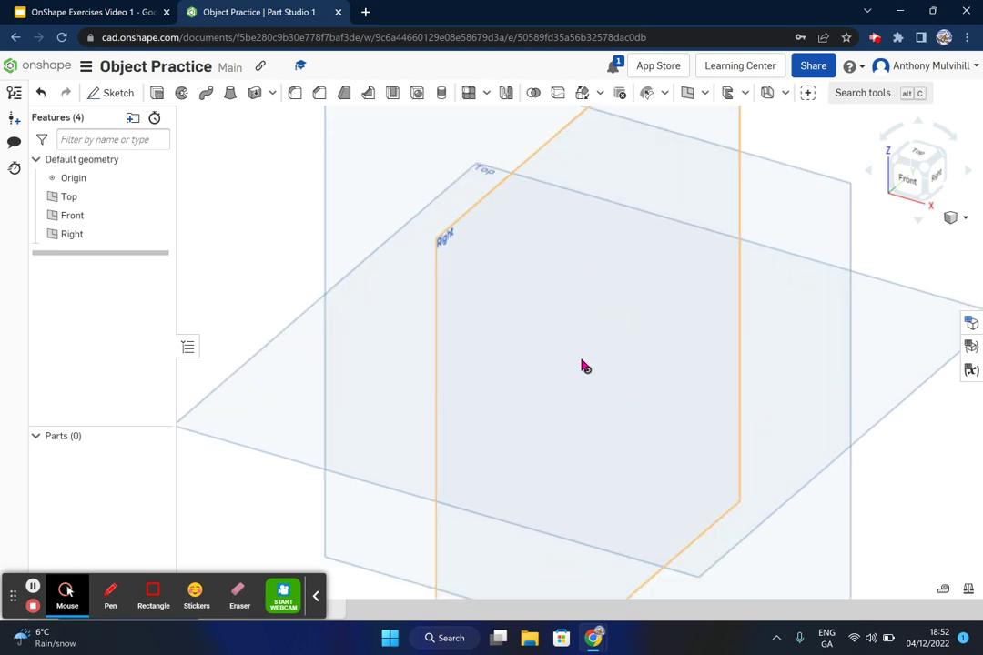
pyautogui.scroll(-6, 584, 364)
pyautogui.scroll(5, 585, 368)
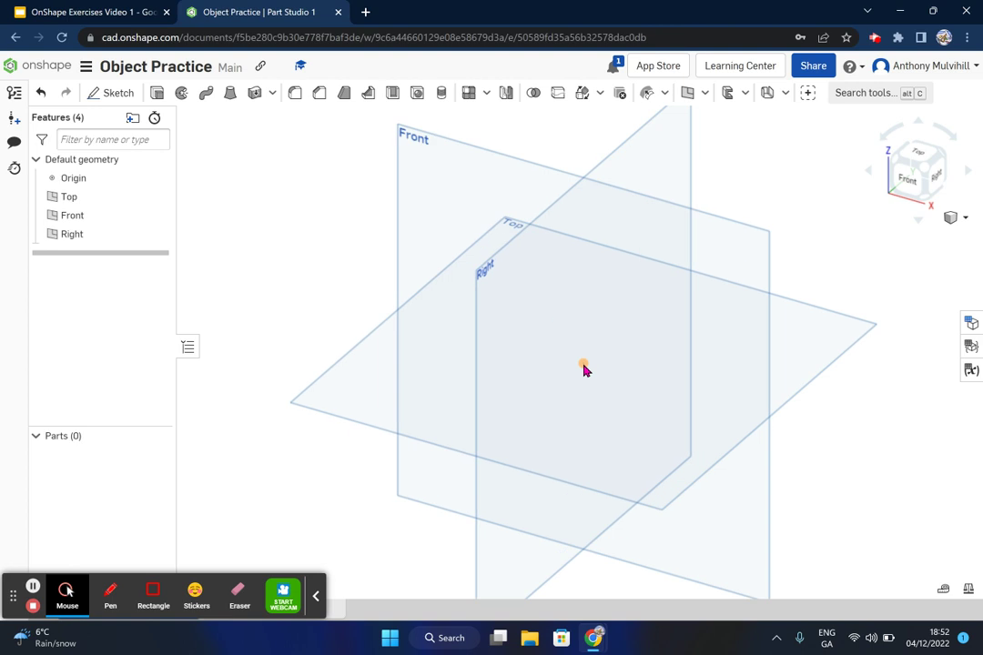
pyautogui.scroll(-2, 585, 368)
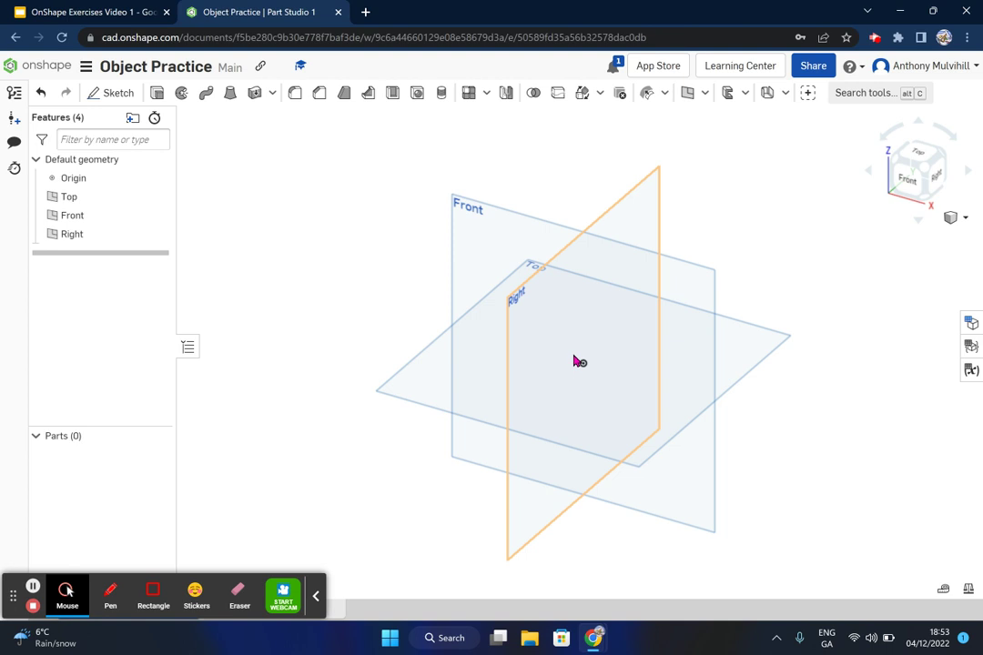
# Step: Examine the default planes from different angles and distances, and set the view to Isometric
pyautogui.click(574, 360)
pyautogui.moveTo(578, 362); pyautogui.dragTo(608, 412, button='right')
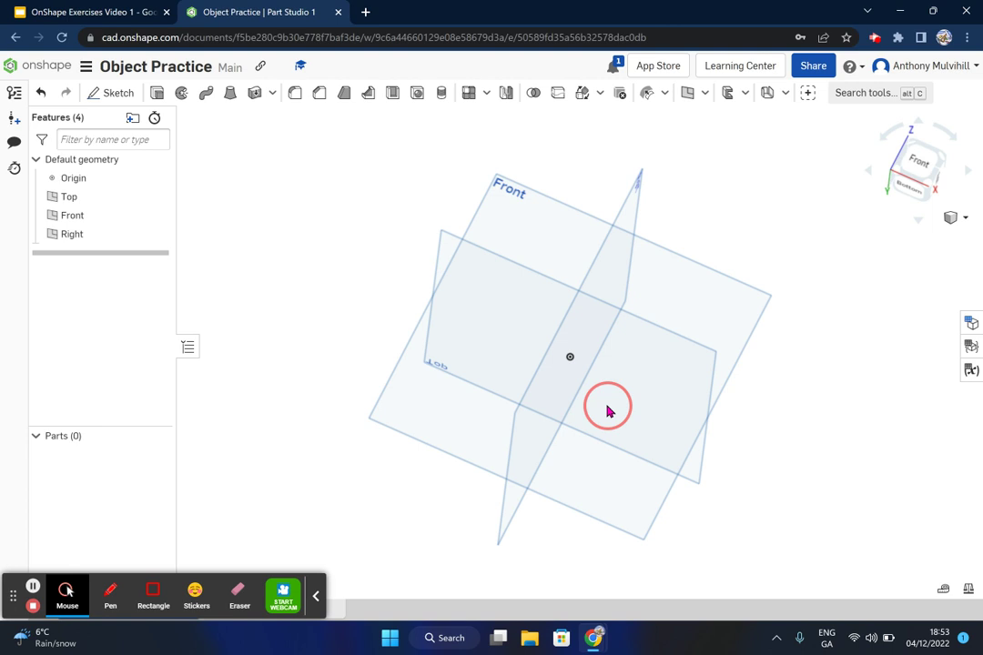
pyautogui.moveTo(608, 412); pyautogui.dragTo(608, 406, button='right')
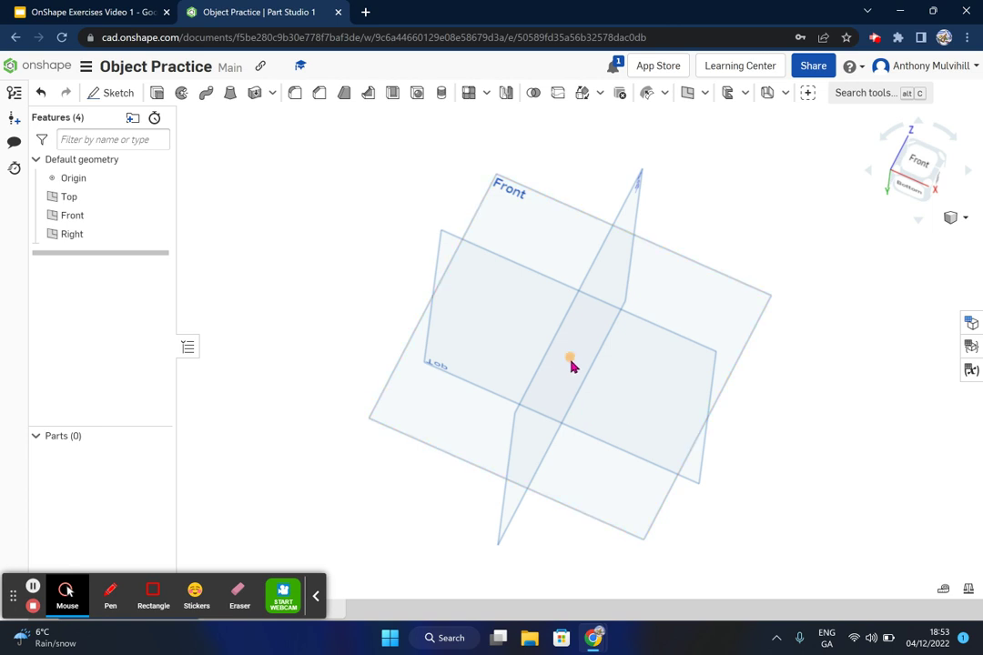
pyautogui.scroll(-5, 571, 364)
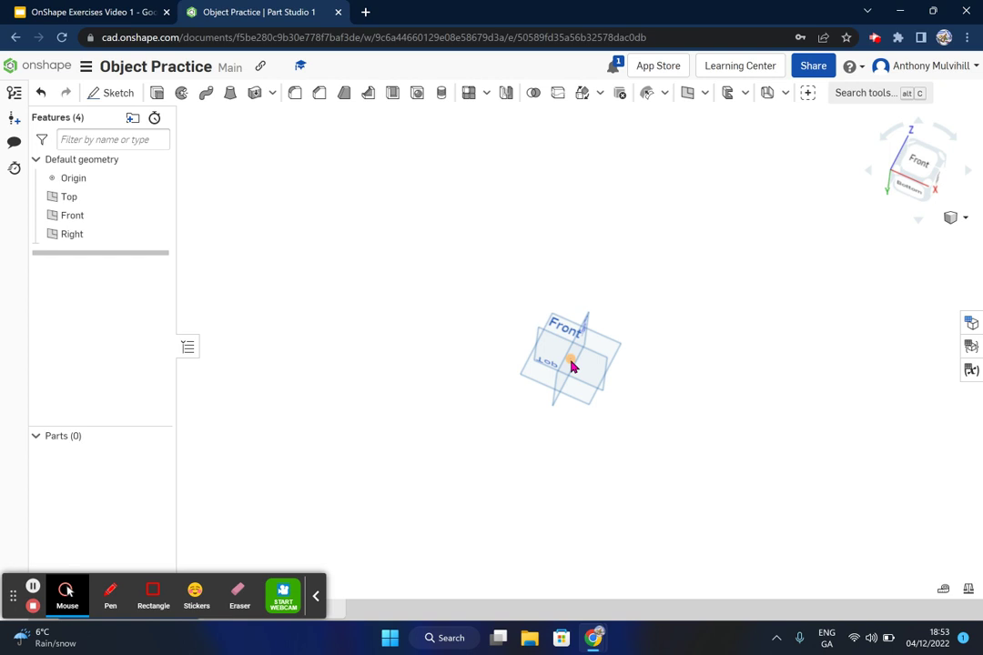
pyautogui.scroll(10, 570, 355)
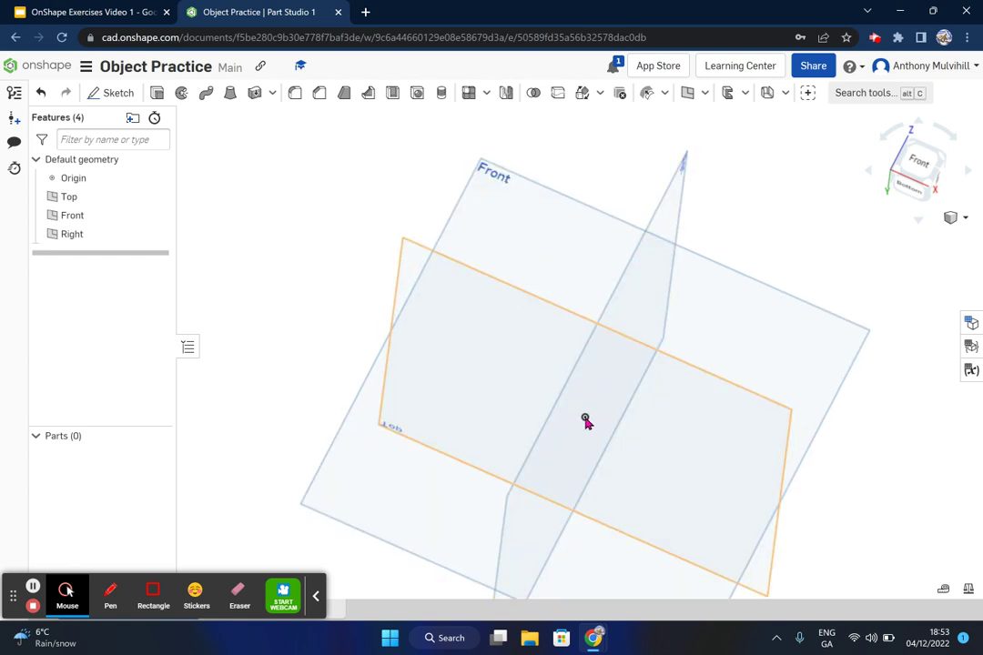
pyautogui.scroll(-8, 593, 438)
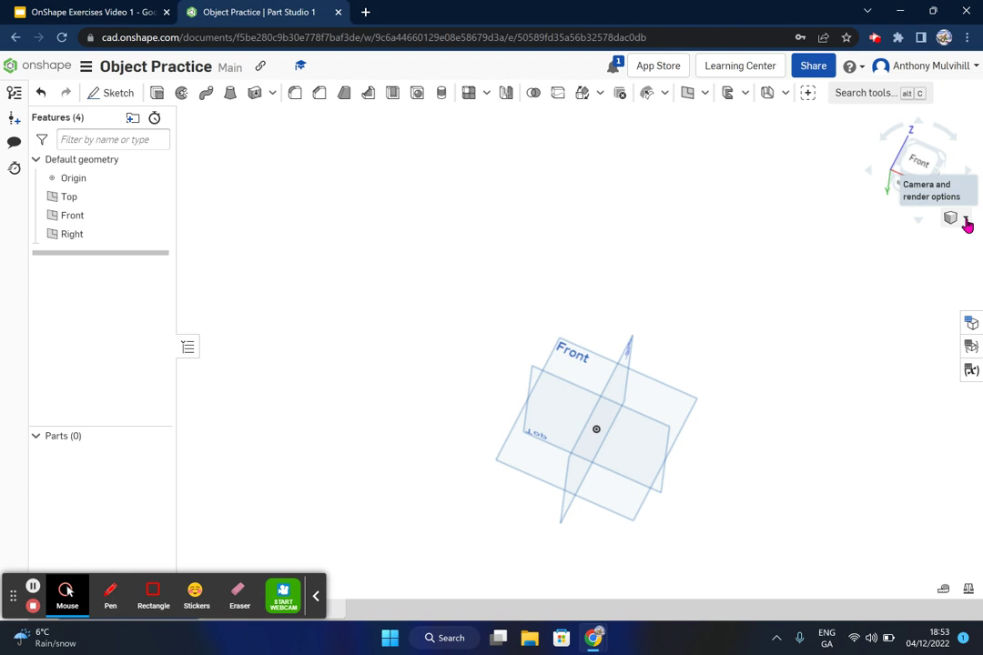
pyautogui.click(965, 219)
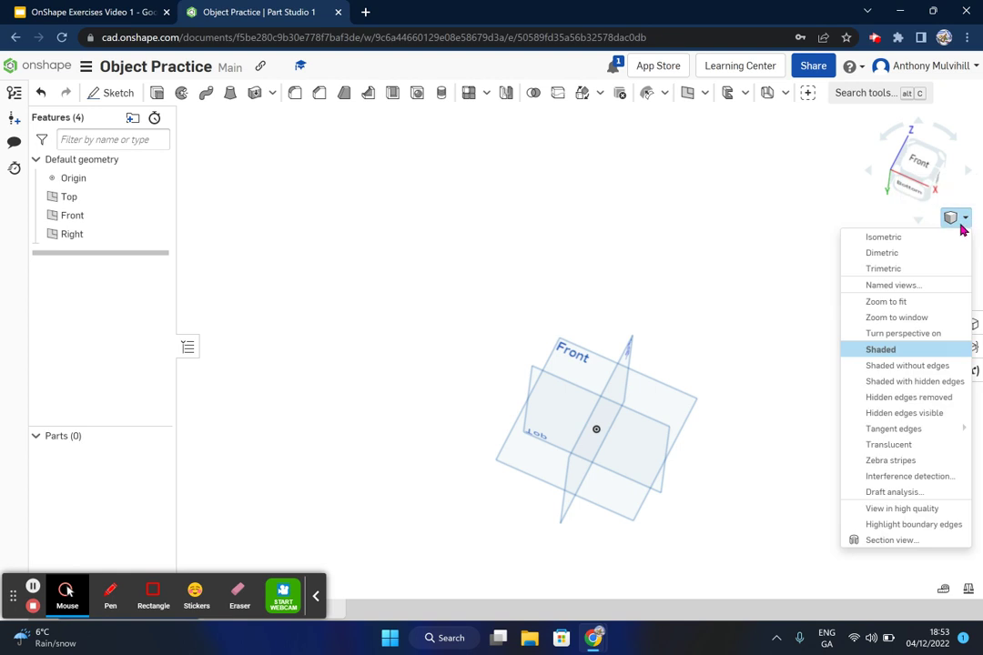
pyautogui.click(901, 238)
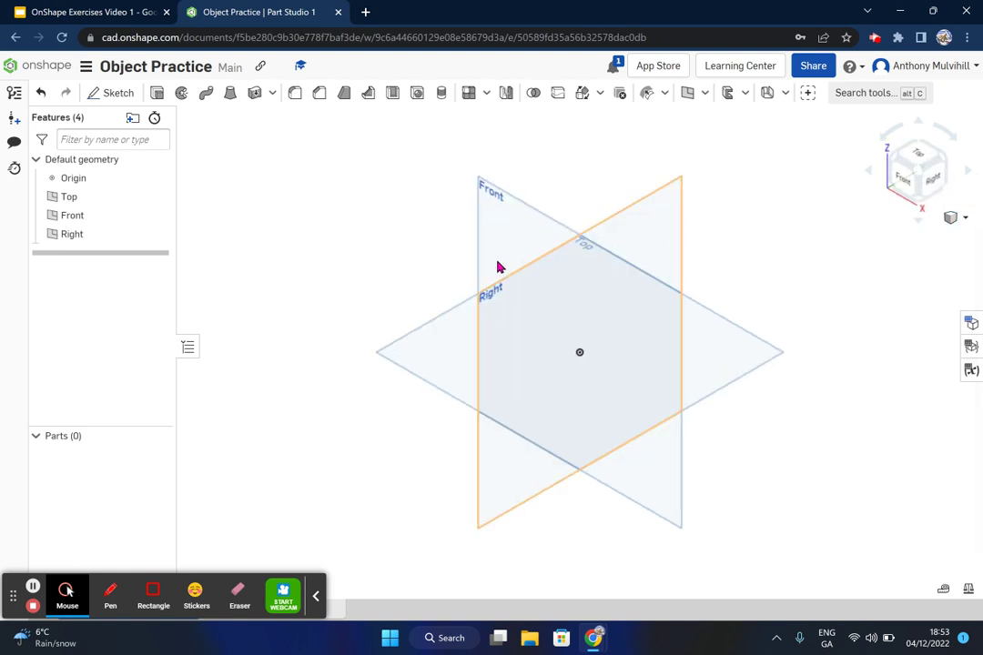
# Step: Rotate the default planes to the Top-Left-Front corner view and review the camera and render options
pyautogui.moveTo(417, 242); pyautogui.dragTo(512, 234, button='right')
pyautogui.click(894, 166)
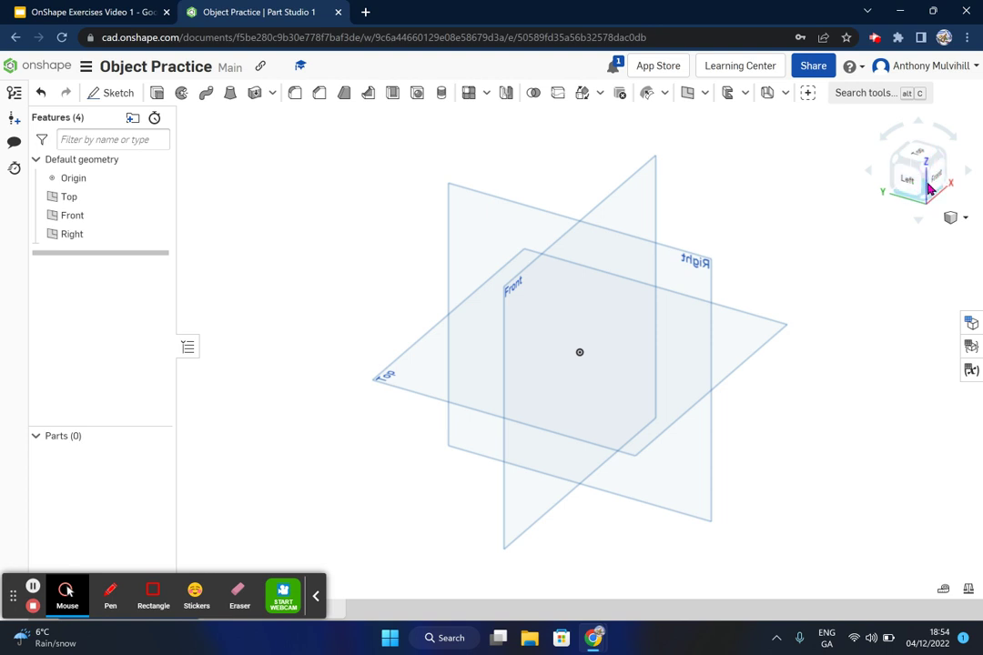
pyautogui.click(968, 224)
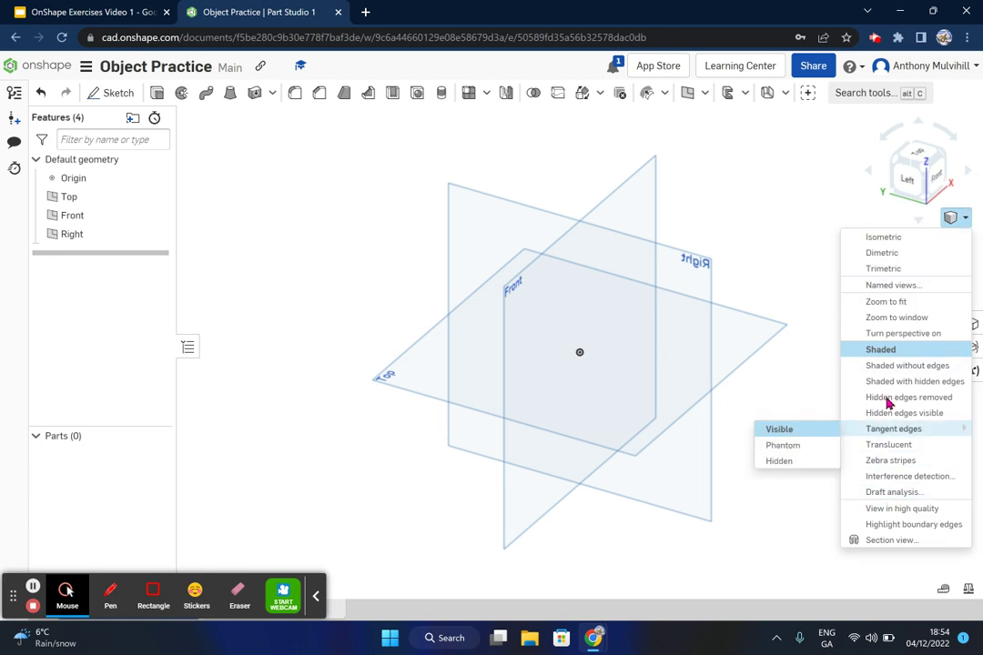
pyautogui.click(811, 197)
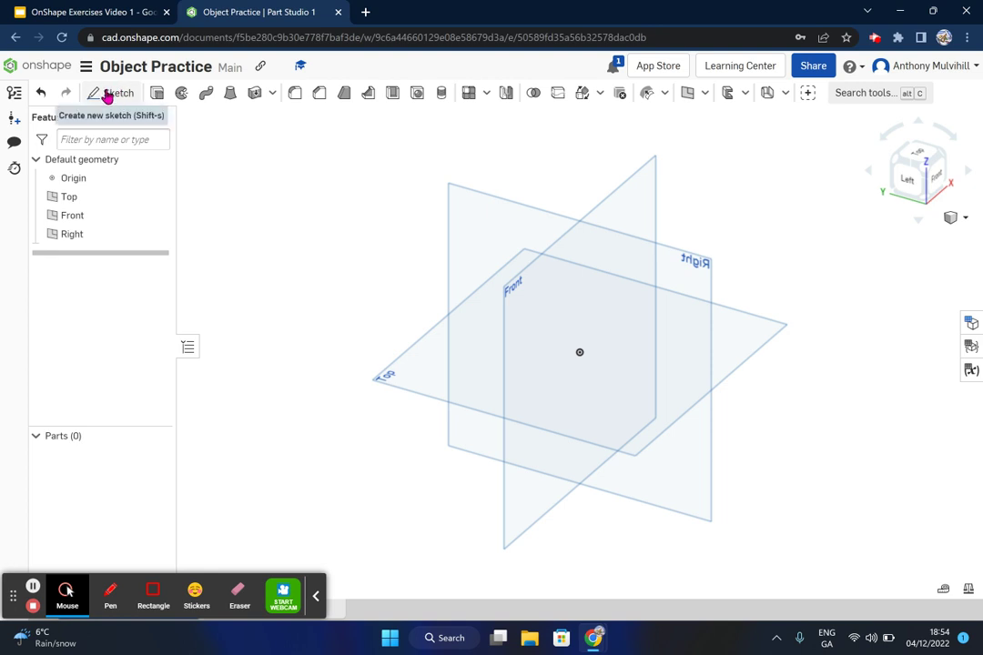
# Step: Check the Object 1 drawing in the Google Slides presentation, and hide the Top and Right planes in Onshape
pyautogui.click(89, 13)
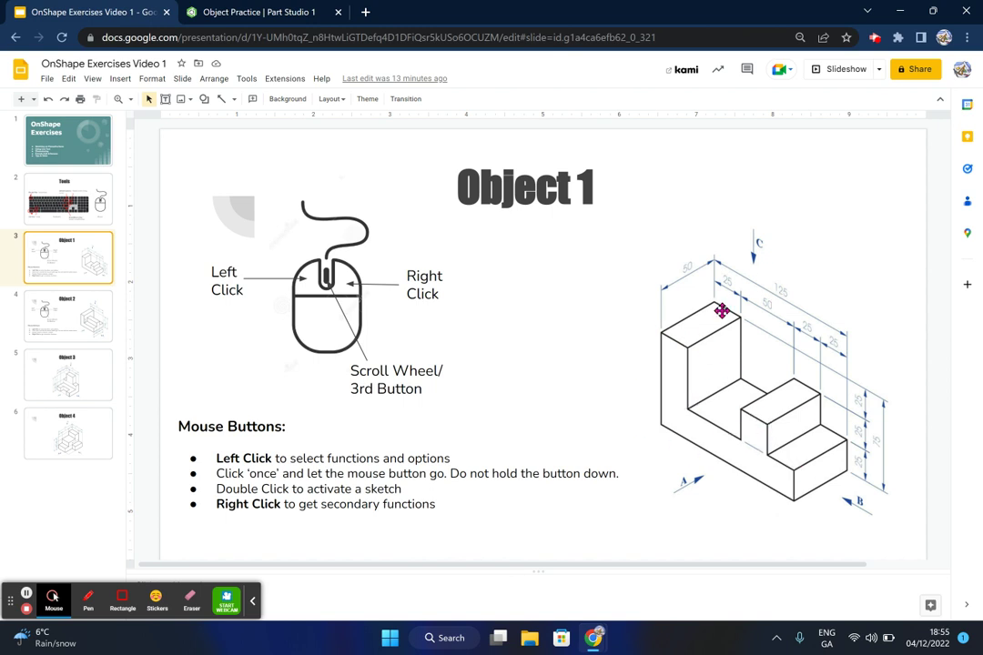
pyautogui.click(235, 13)
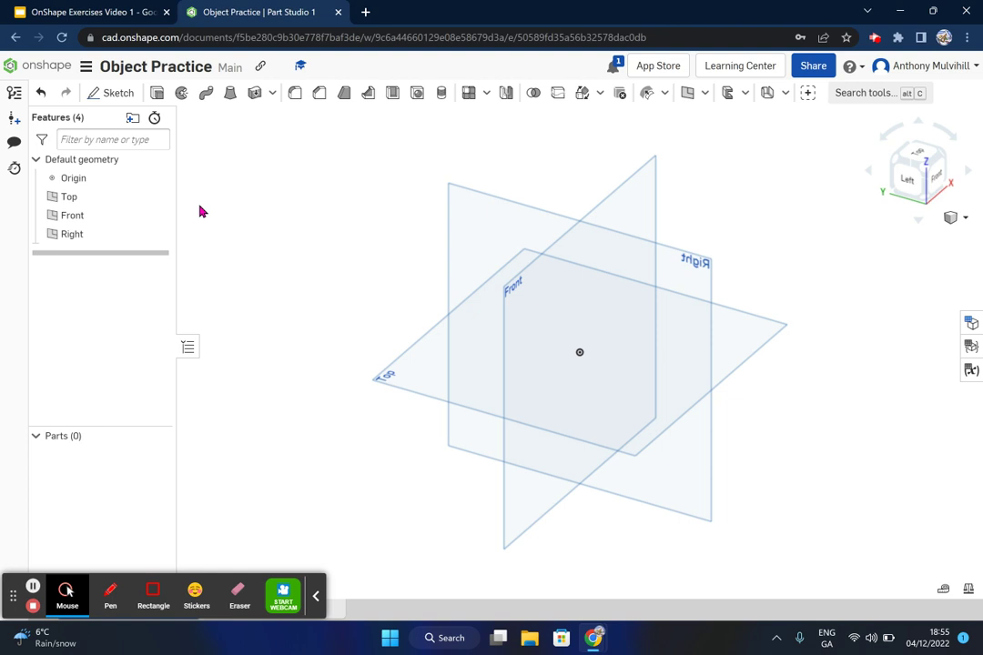
pyautogui.click(158, 199)
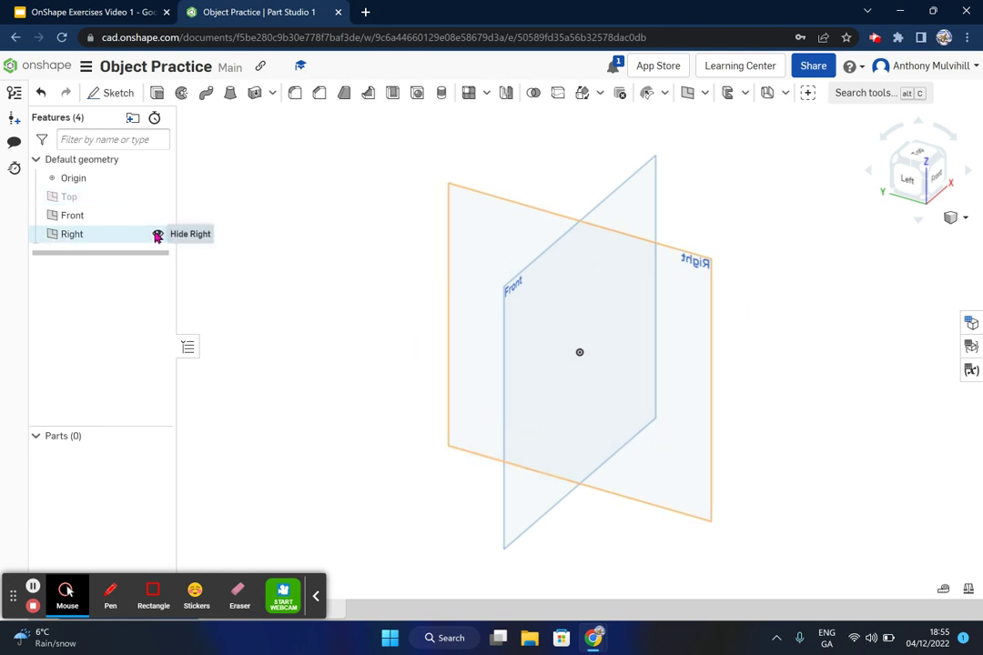
pyautogui.click(158, 235)
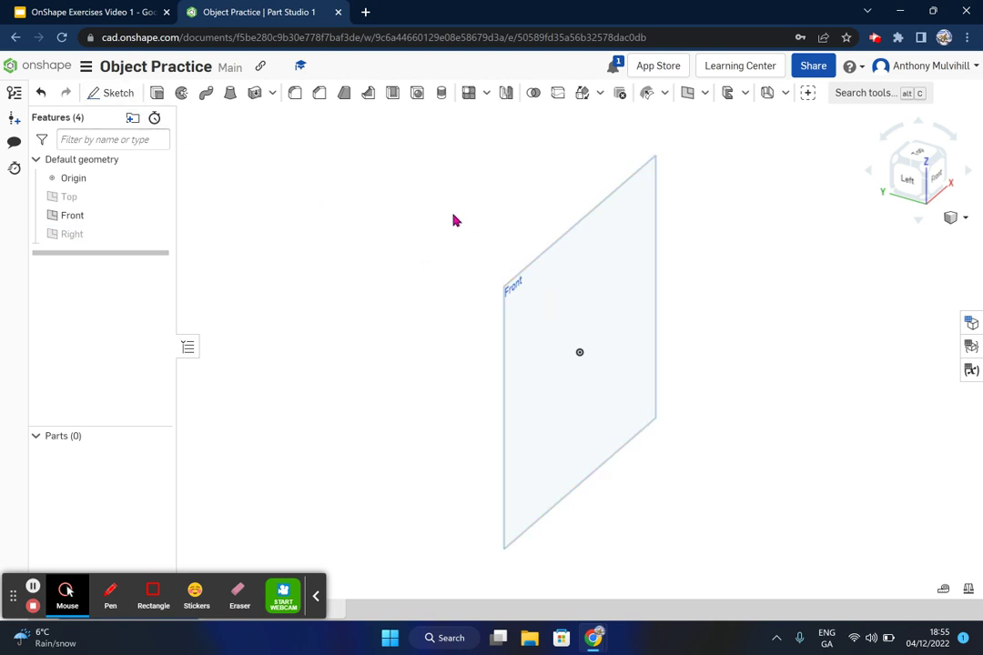
# Step: Start a sketch on the Front plane and view it straight on from the Front
pyautogui.click(116, 98)
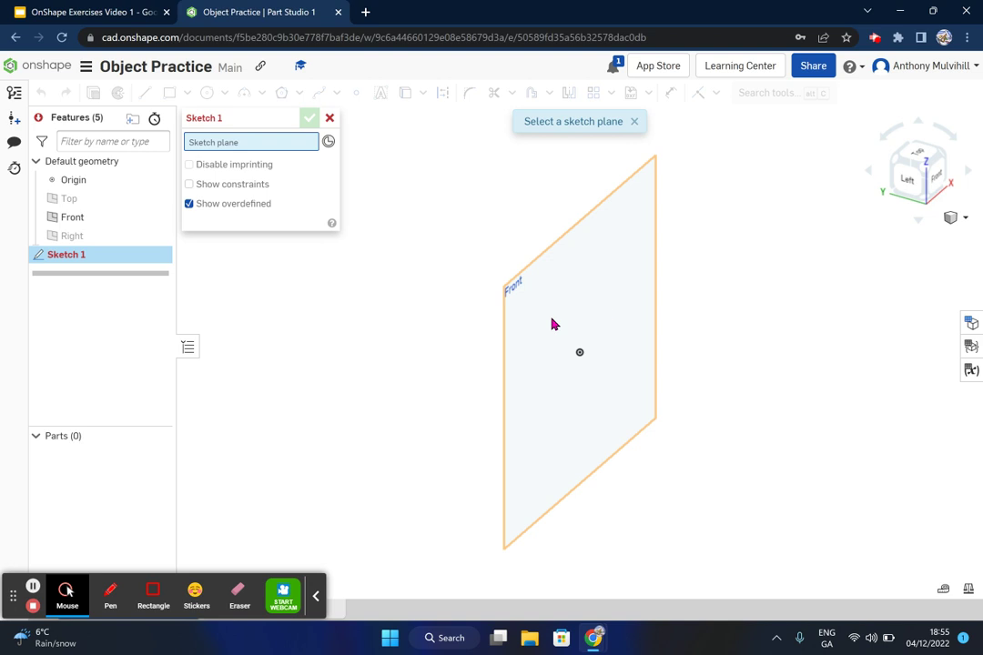
pyautogui.click(604, 298)
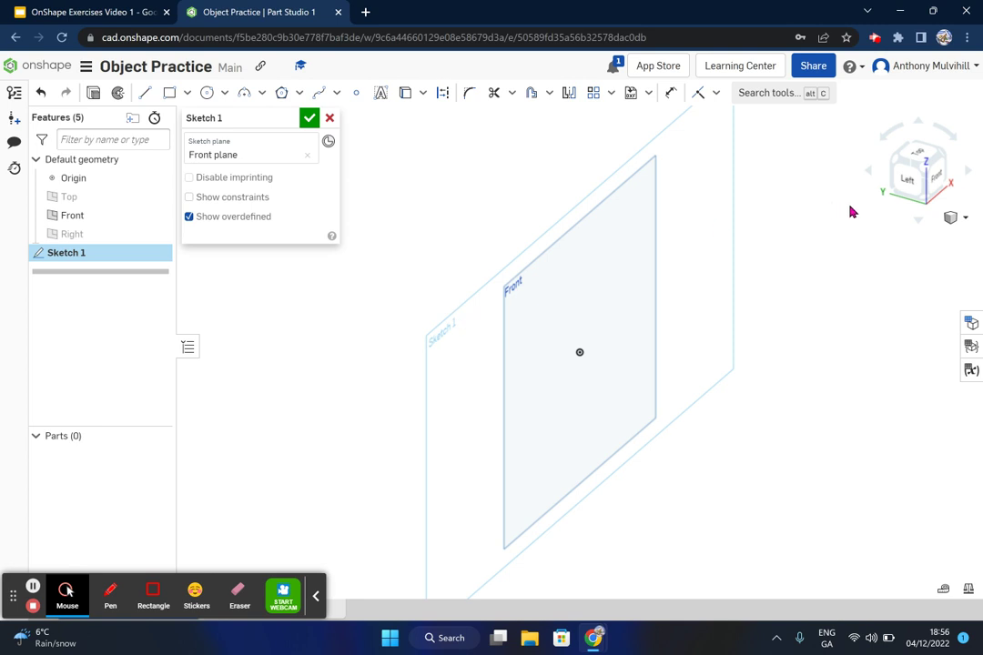
pyautogui.click(938, 180)
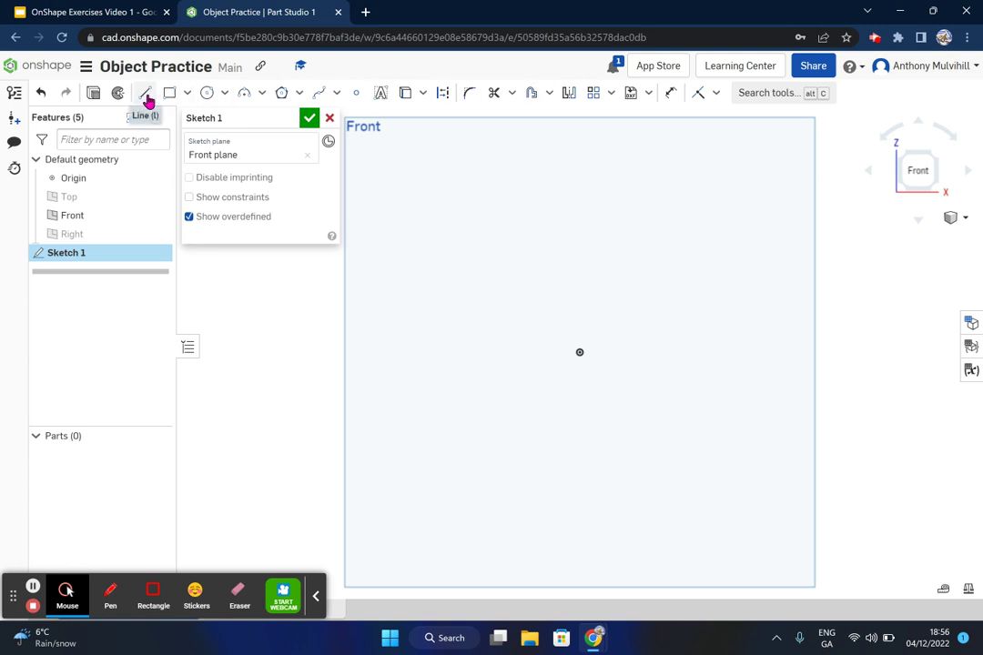
pyautogui.click(224, 95)
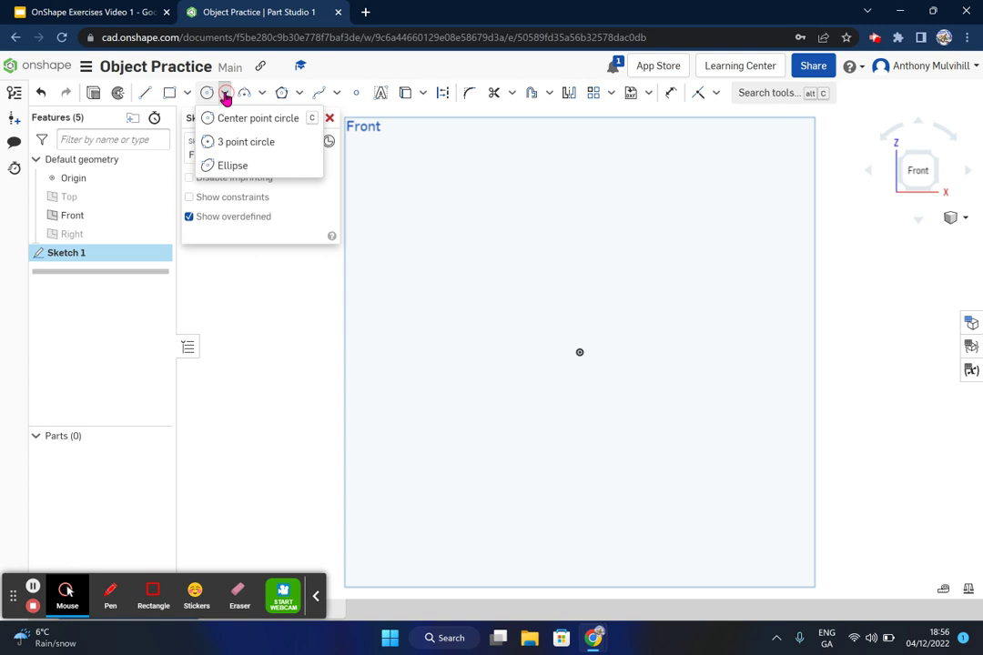
pyautogui.click(262, 93)
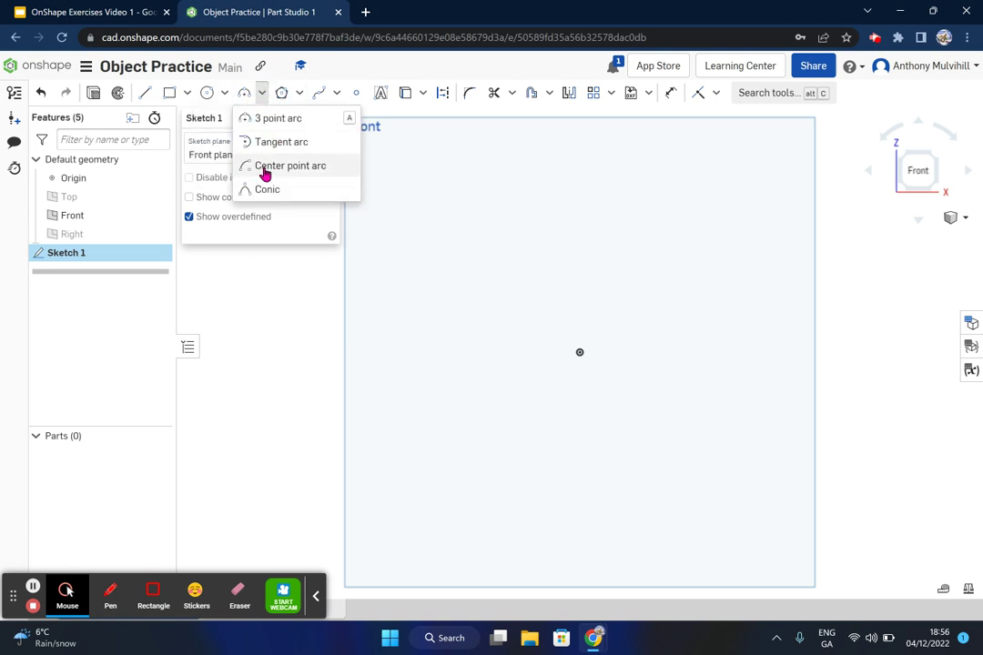
# Step: From the origin, sketch connected lines about 54 mm up, 20 mm right, 35 mm down and 38 mm right
pyautogui.click(145, 96)
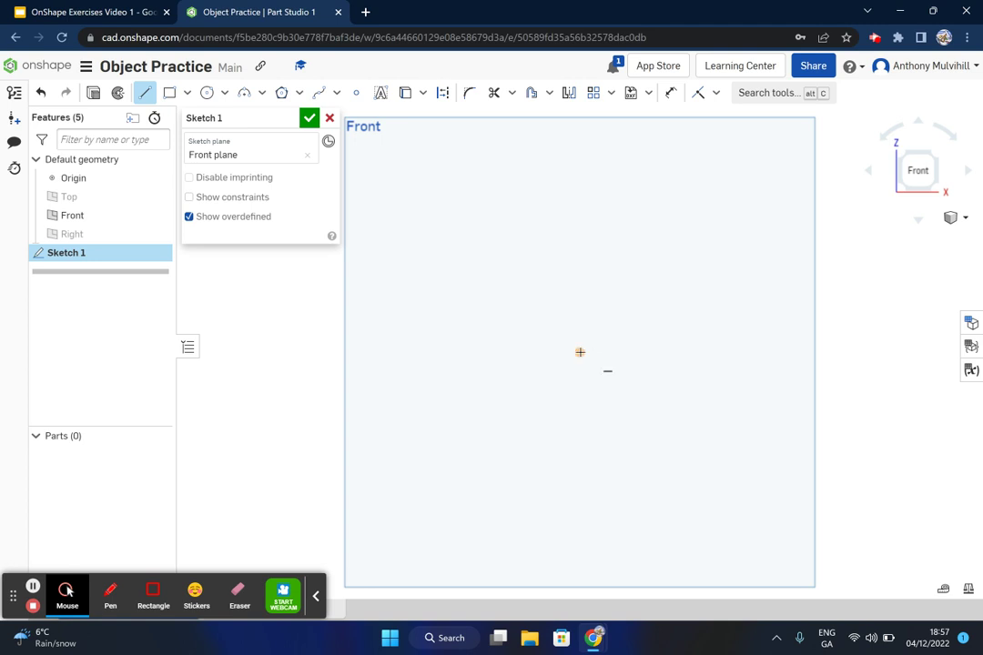
pyautogui.click(579, 352)
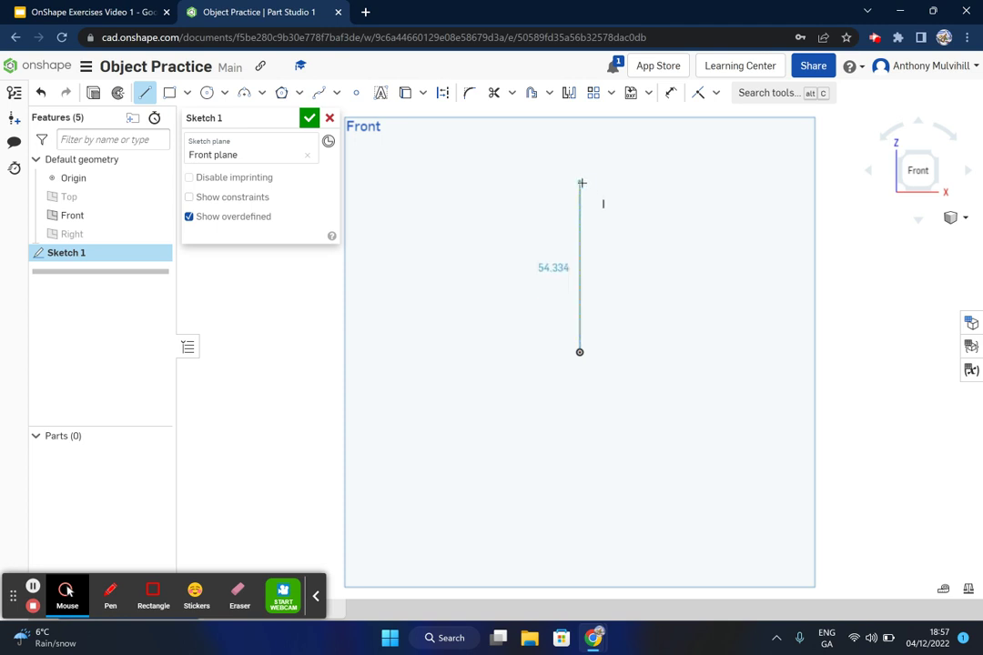
pyautogui.click(582, 183)
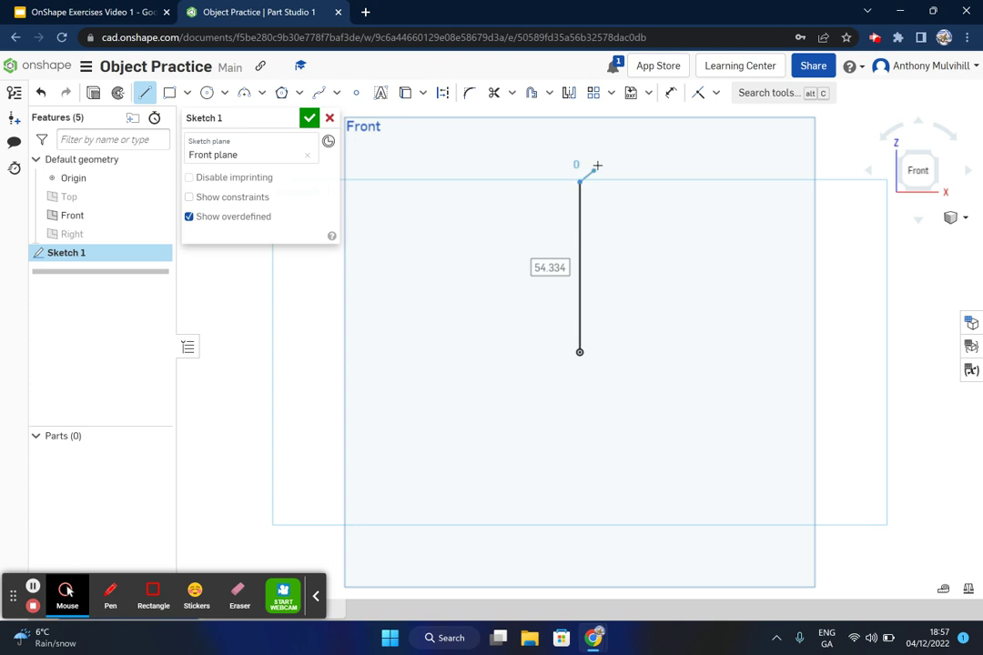
pyautogui.click(642, 181)
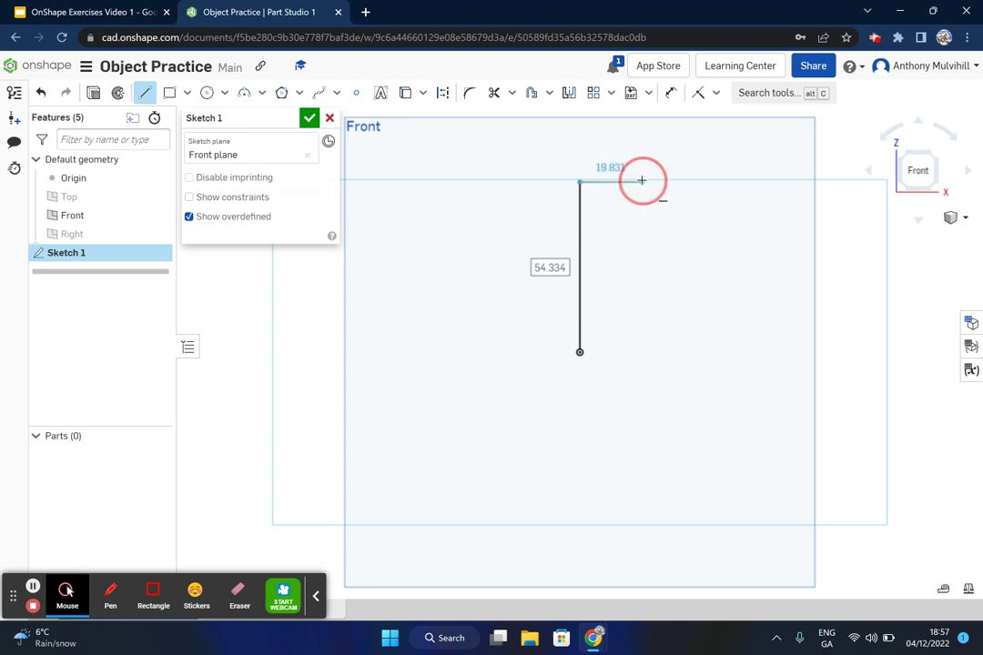
pyautogui.click(642, 292)
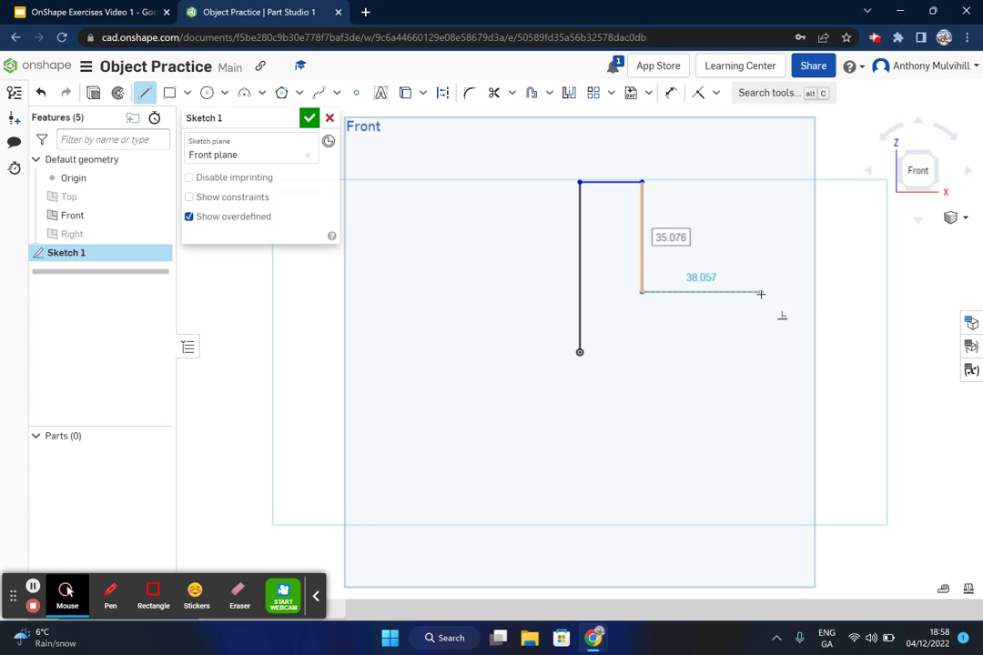
pyautogui.click(761, 292)
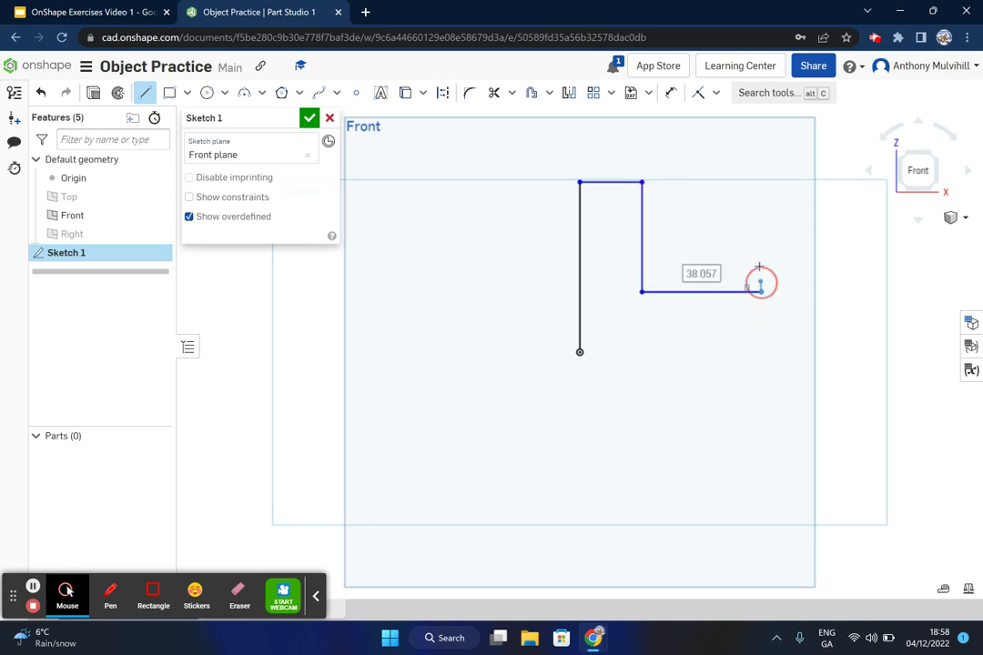
# Step: Continue the profile about 19 mm up, 24 mm right, down to the step's level, 22 mm right and 19 mm down, closing it at the origin
pyautogui.click(762, 234)
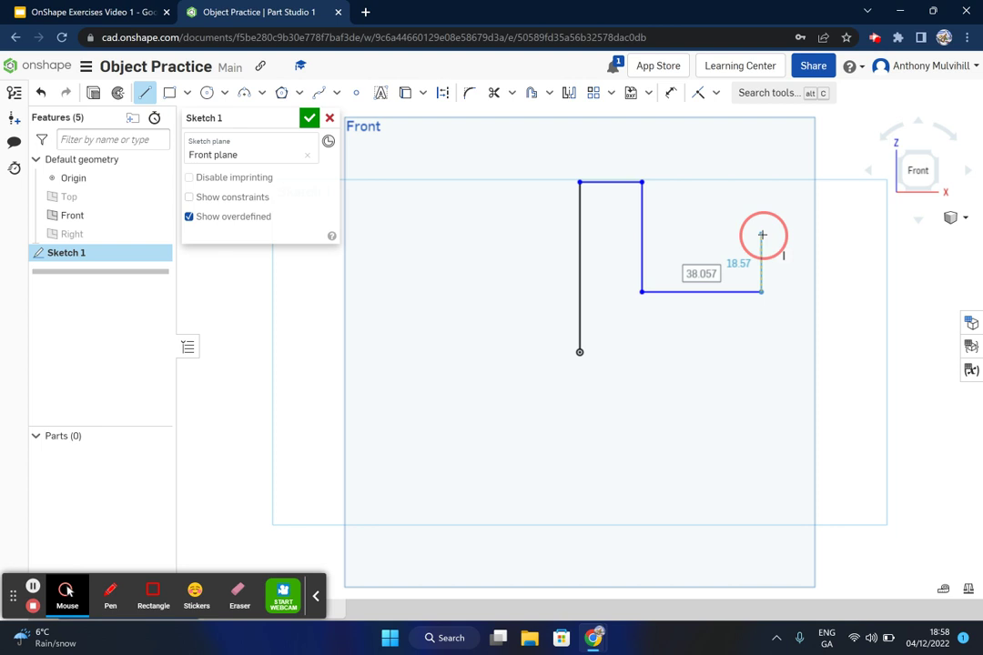
pyautogui.click(836, 234)
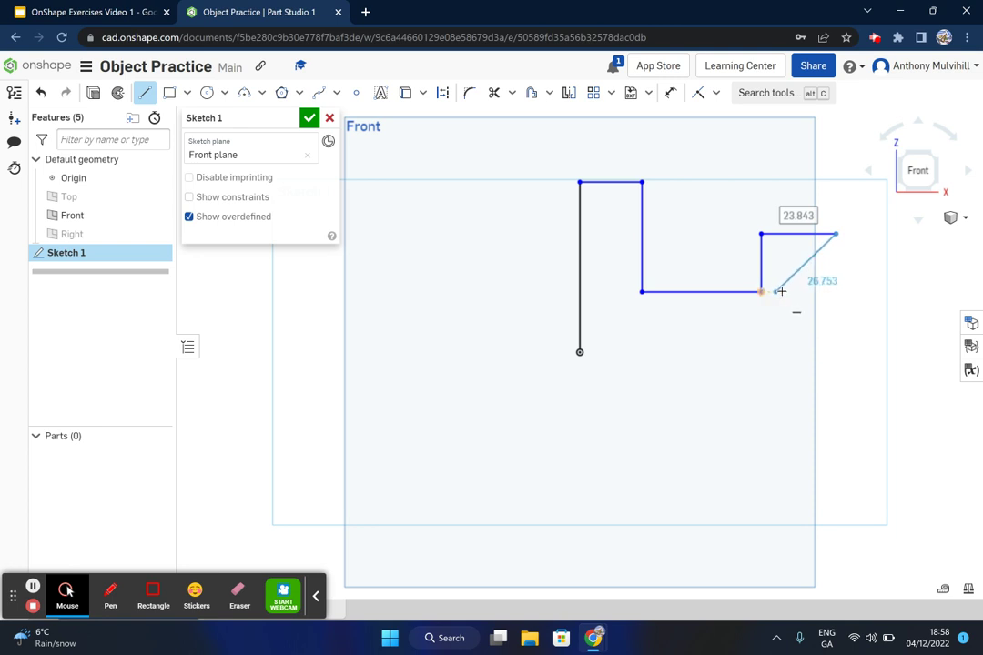
pyautogui.click(874, 292)
pyautogui.click(904, 292)
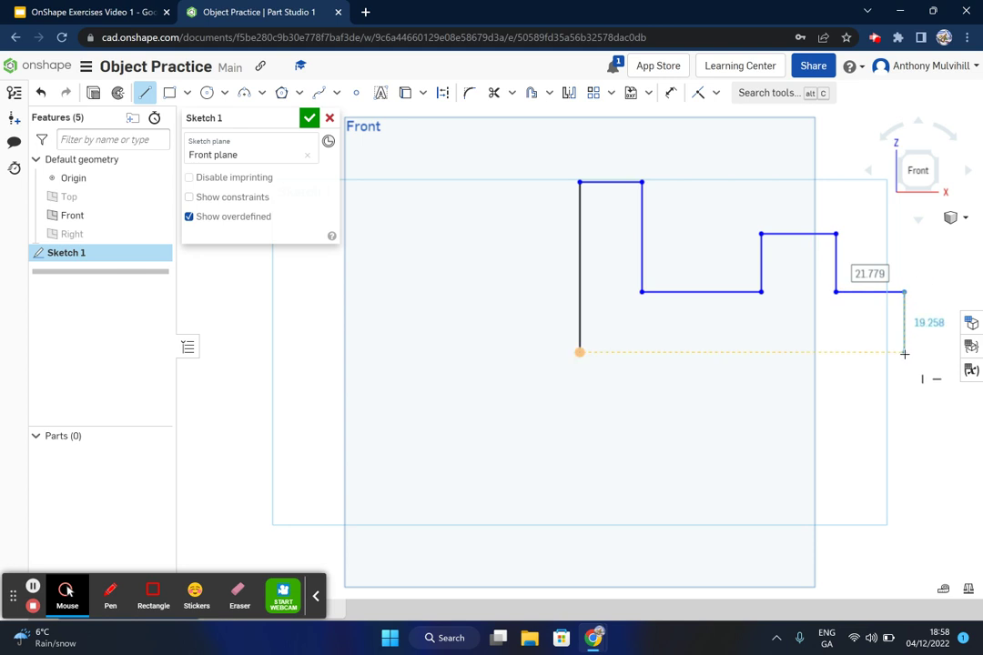
pyautogui.click(904, 353)
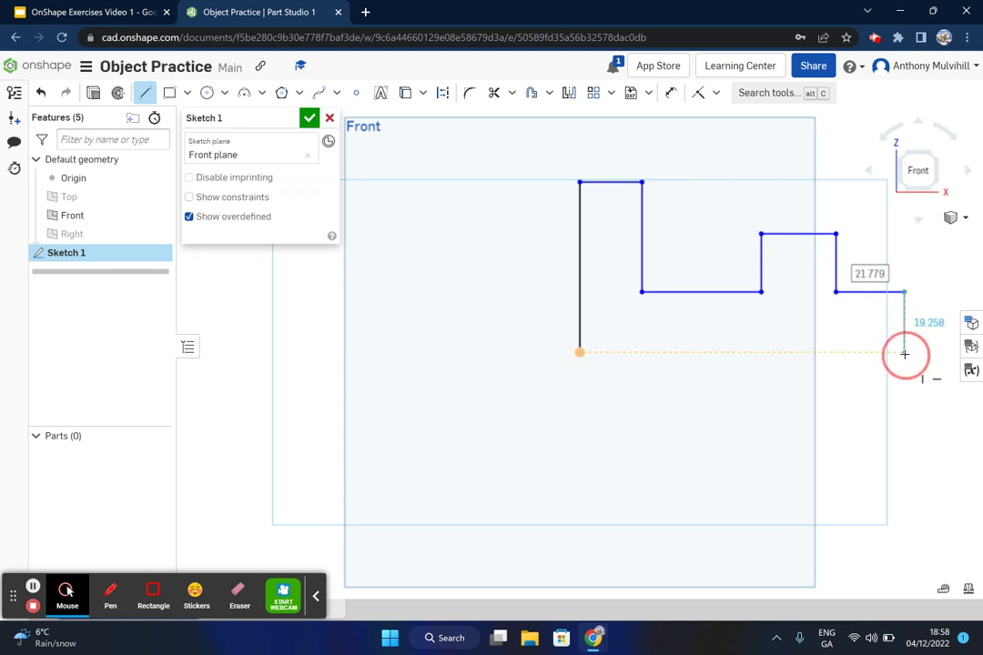
pyautogui.click(579, 352)
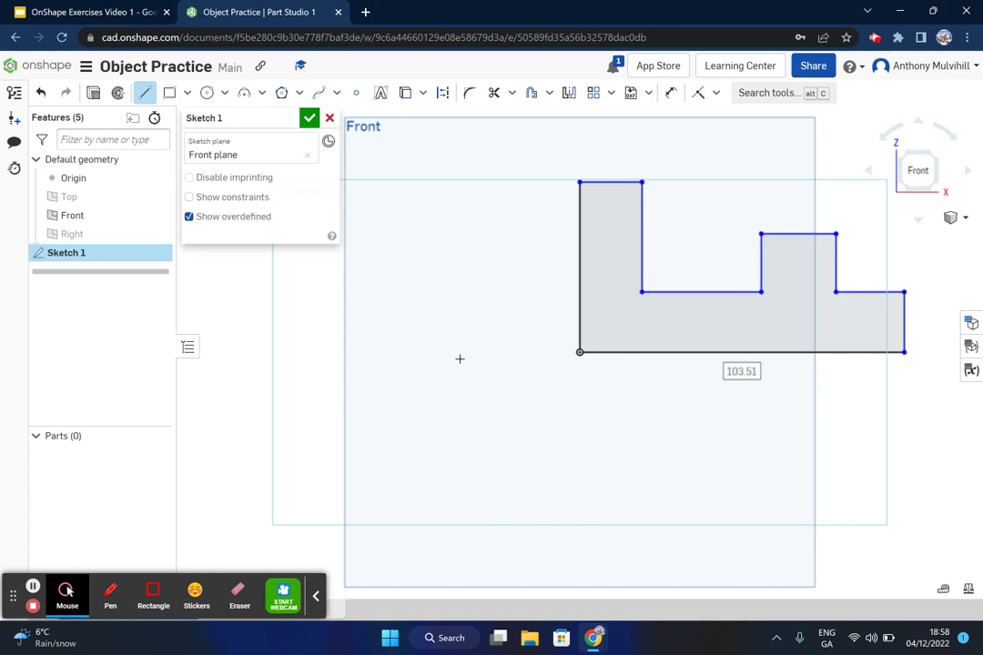
pyautogui.click(146, 95)
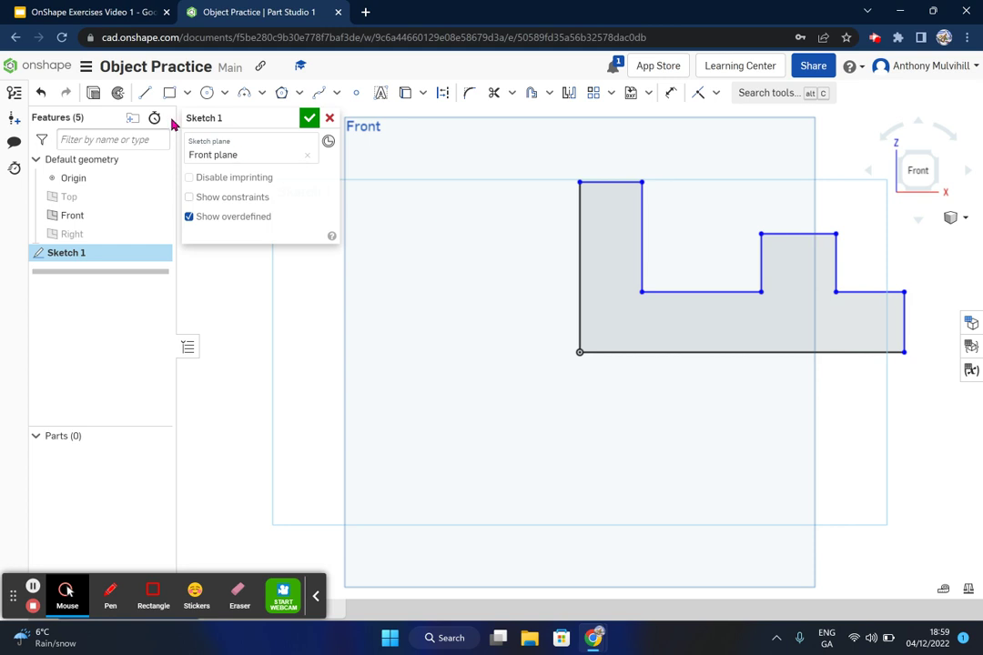
# Step: Sketch an open zigzag chain of connected lines left of the profile, starting about 46 mm up and 20 mm right, and end the chain
pyautogui.click(145, 95)
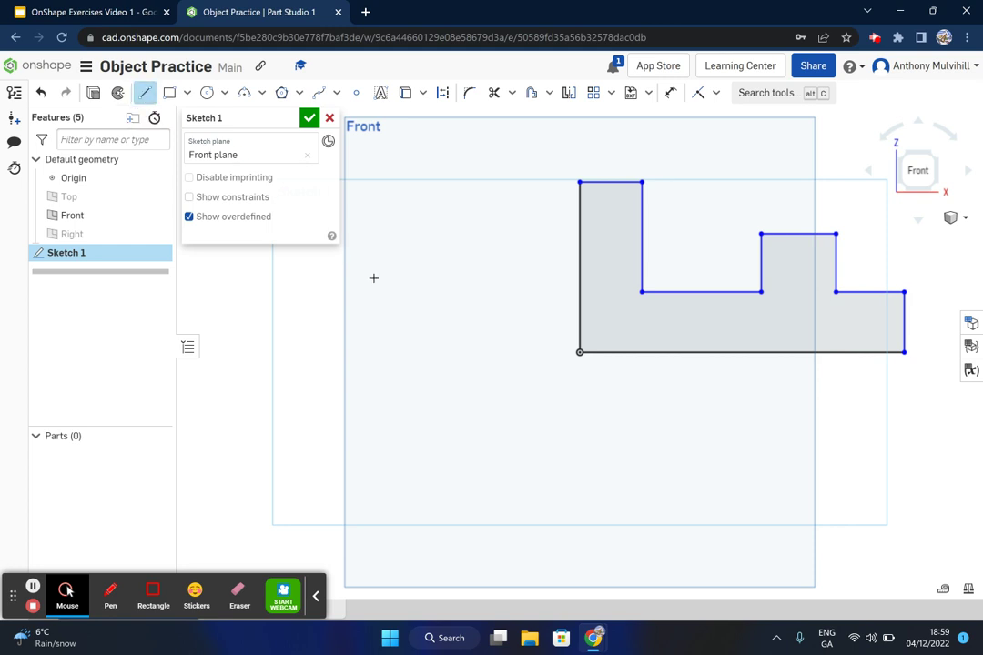
pyautogui.click(411, 347)
pyautogui.click(411, 209)
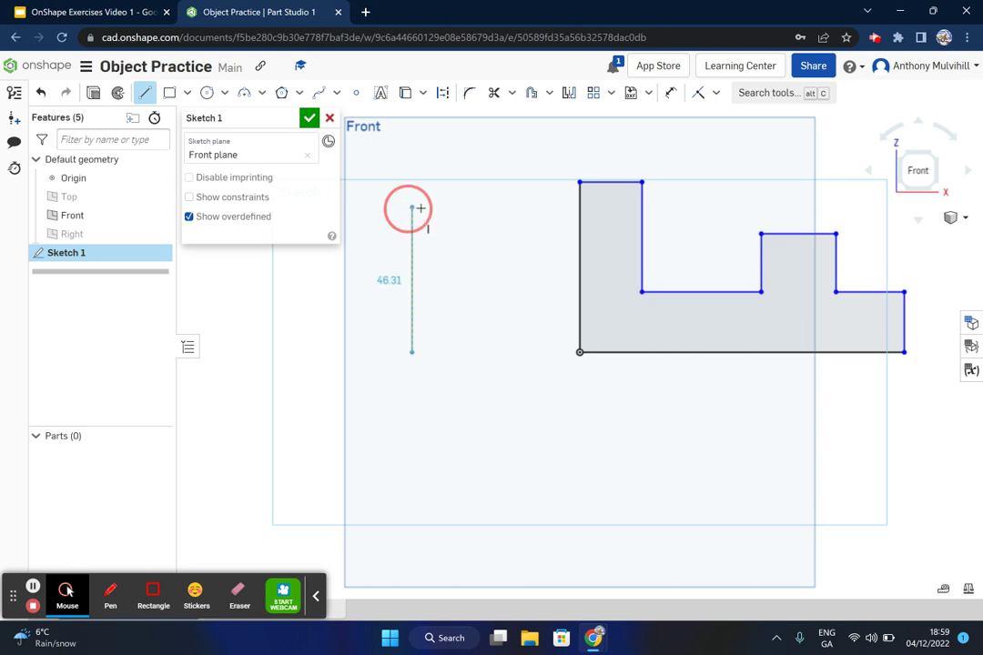
pyautogui.click(473, 207)
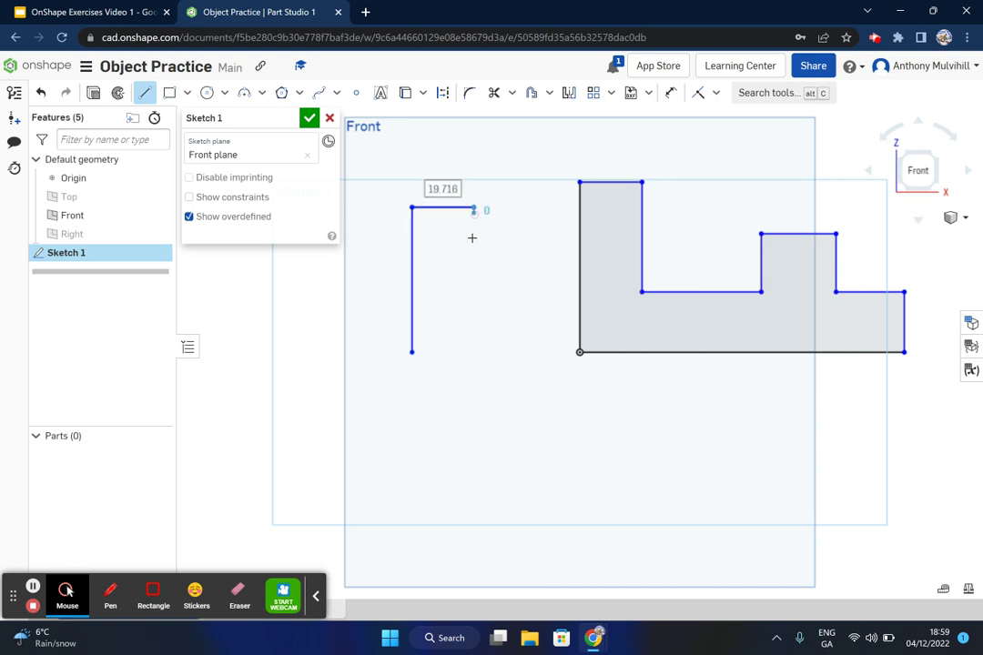
pyautogui.click(457, 283)
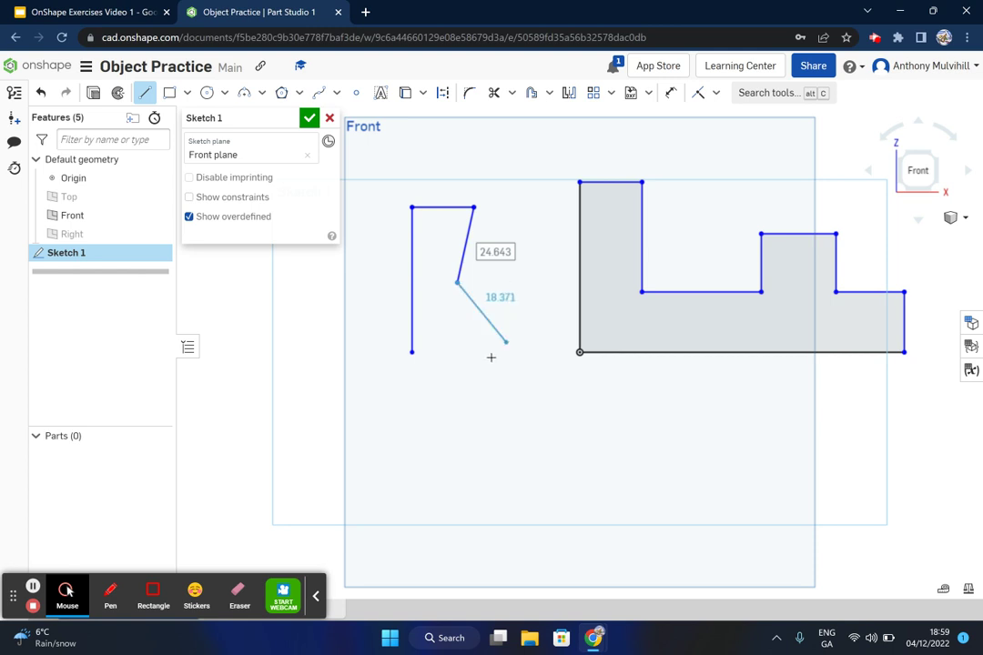
pyautogui.click(506, 320)
pyautogui.click(458, 376)
pyautogui.click(379, 381)
pyautogui.click(414, 423)
pyautogui.click(523, 425)
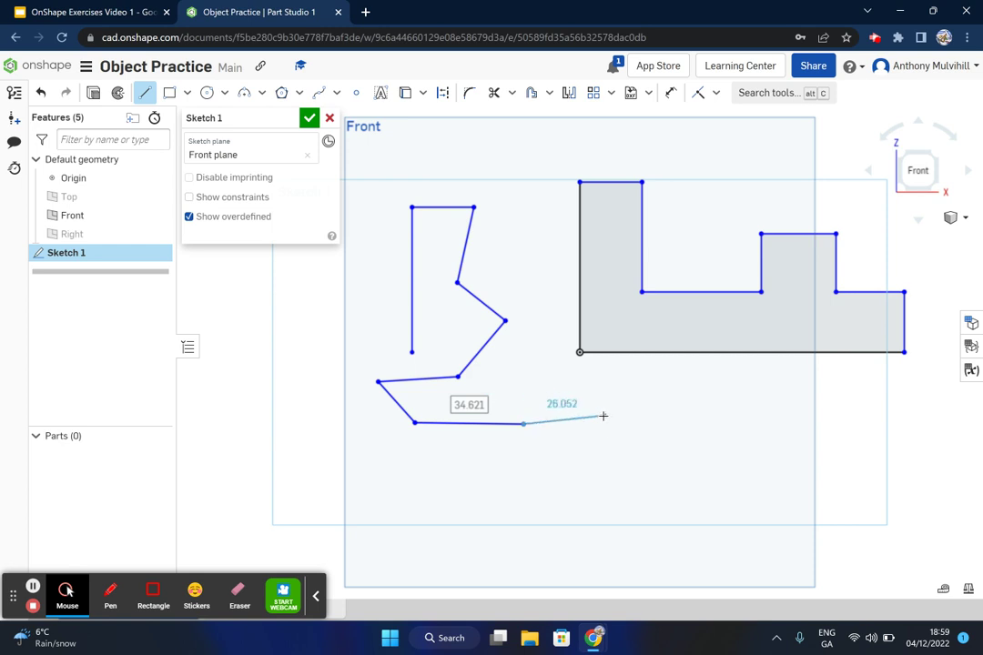
pyautogui.rightClick(544, 404)
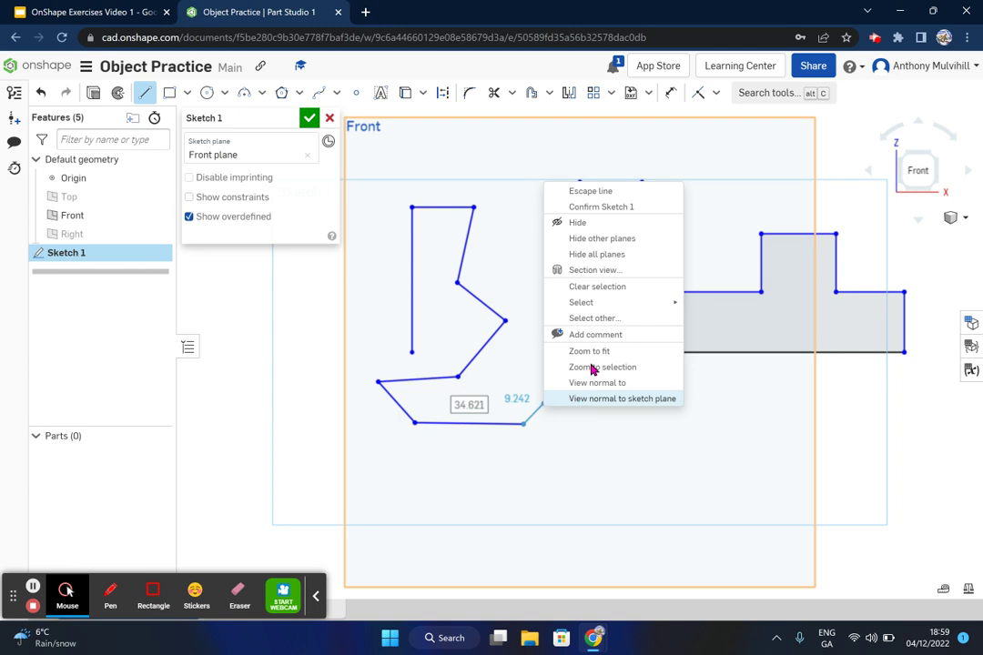
pyautogui.click(609, 192)
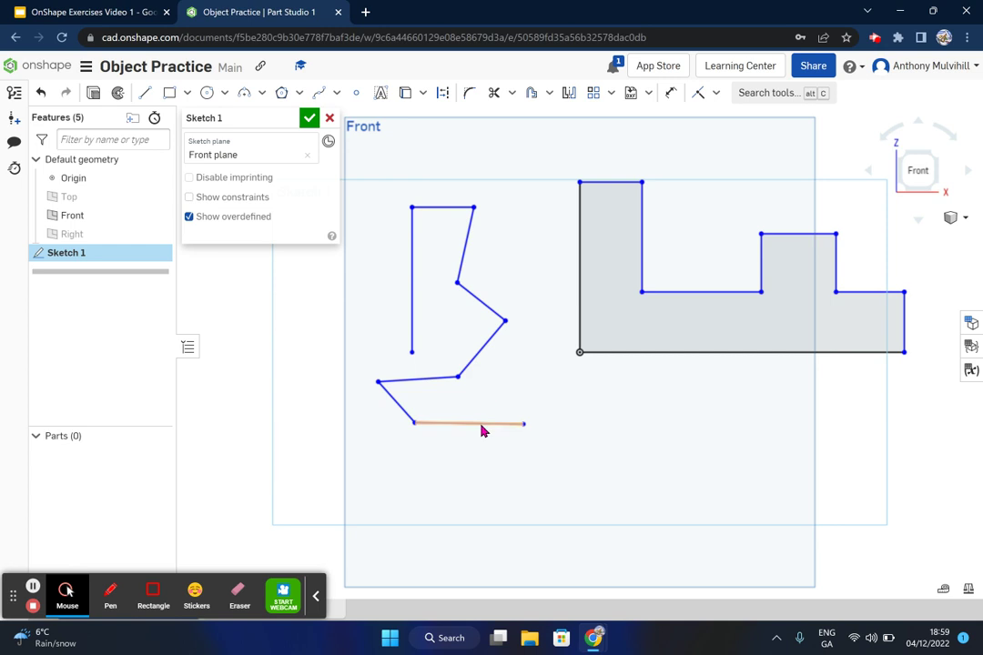
# Step: Undo all the zigzag lines drawn left of the stepped profile
pyautogui.click(144, 92)
pyautogui.click(41, 94)
pyautogui.click(41, 94)
pyautogui.click(41, 94)
pyautogui.click(41, 94)
pyautogui.click(41, 94)
pyautogui.click(41, 93)
pyautogui.click(41, 95)
pyautogui.click(41, 94)
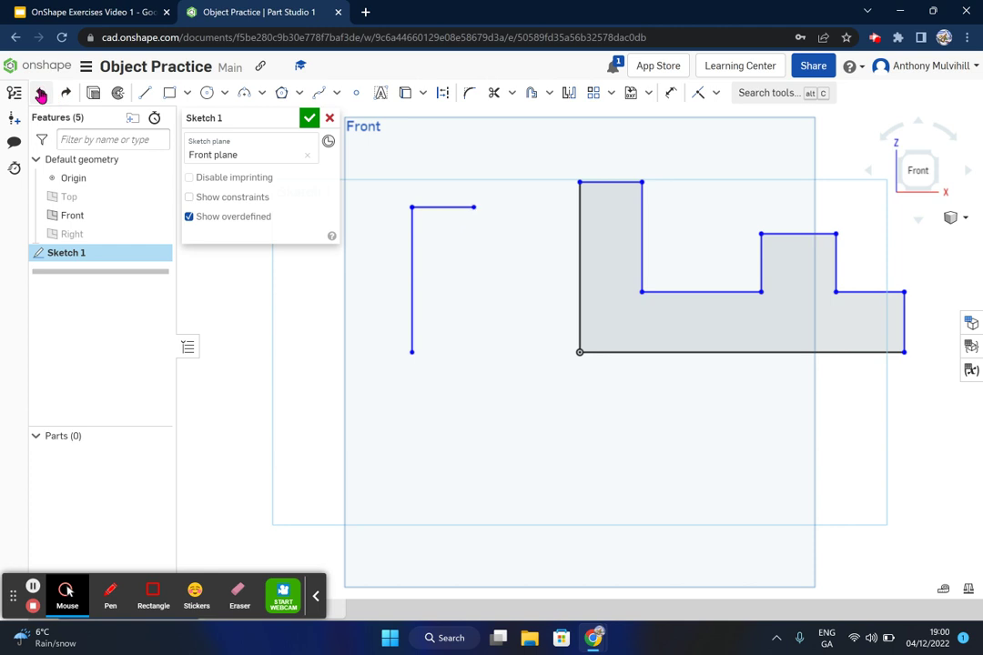
pyautogui.click(41, 94)
pyautogui.click(41, 95)
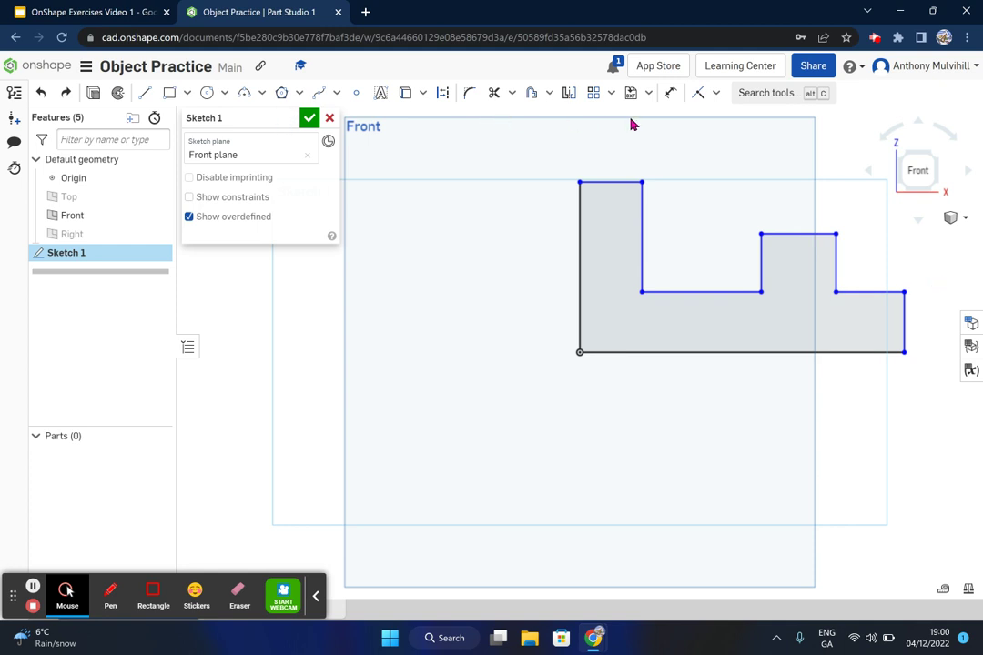
# Step: Check the Object 1 drawing in Google Slides and dimension the profile's bottom edge in Onshape to 125 mm
pyautogui.click(674, 96)
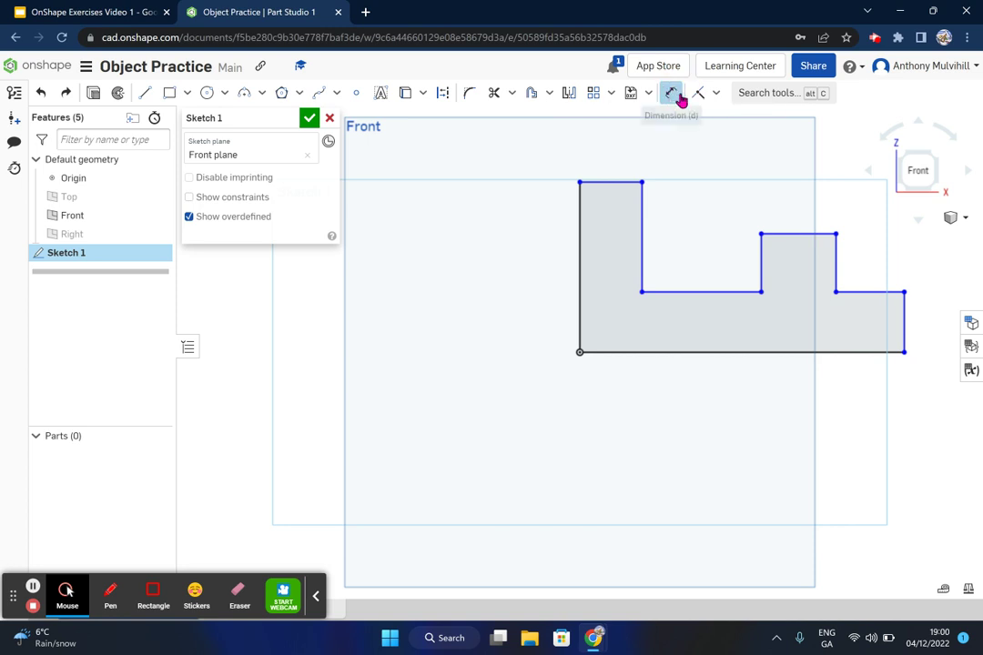
pyautogui.click(84, 12)
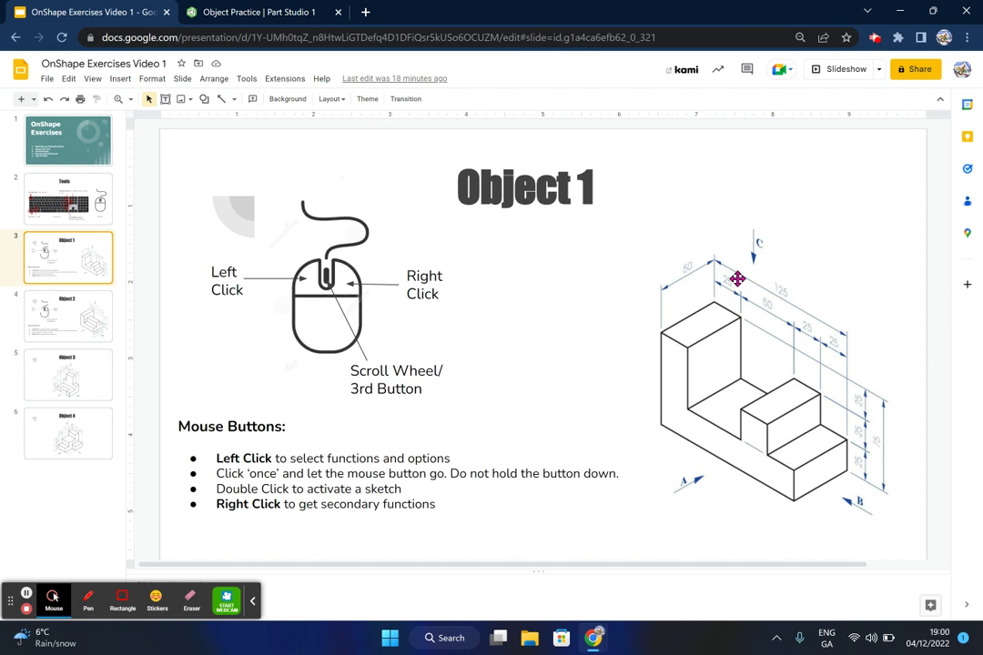
pyautogui.click(232, 13)
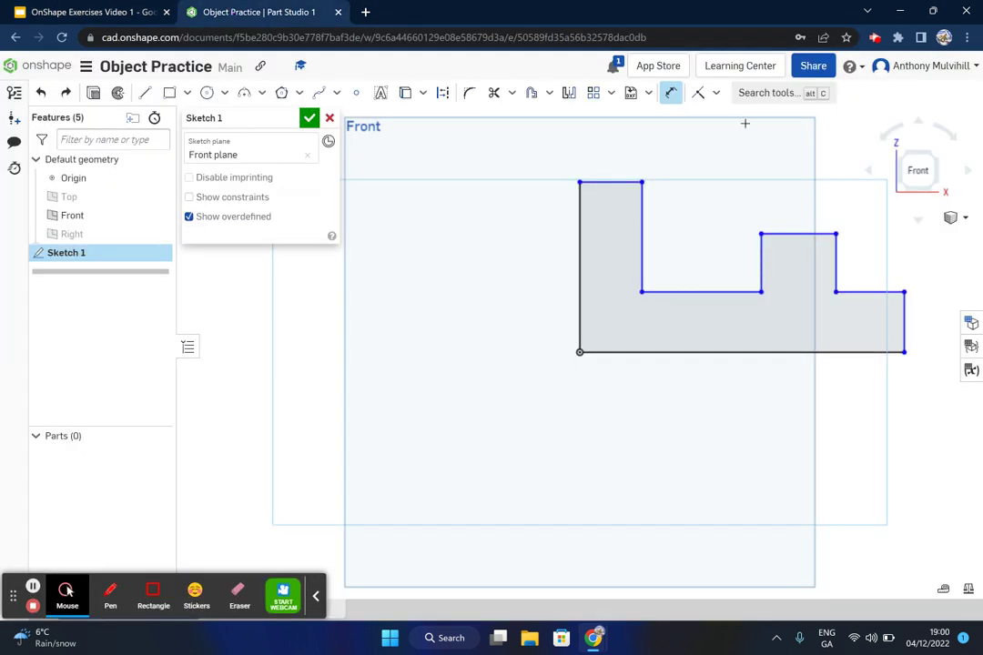
pyautogui.click(746, 353)
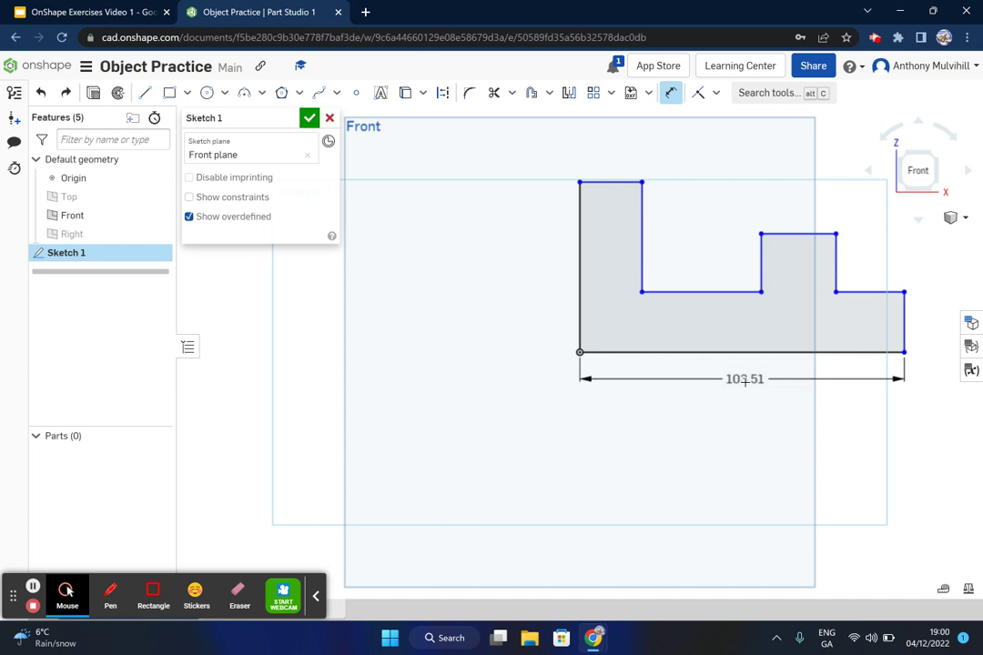
pyautogui.click(744, 418)
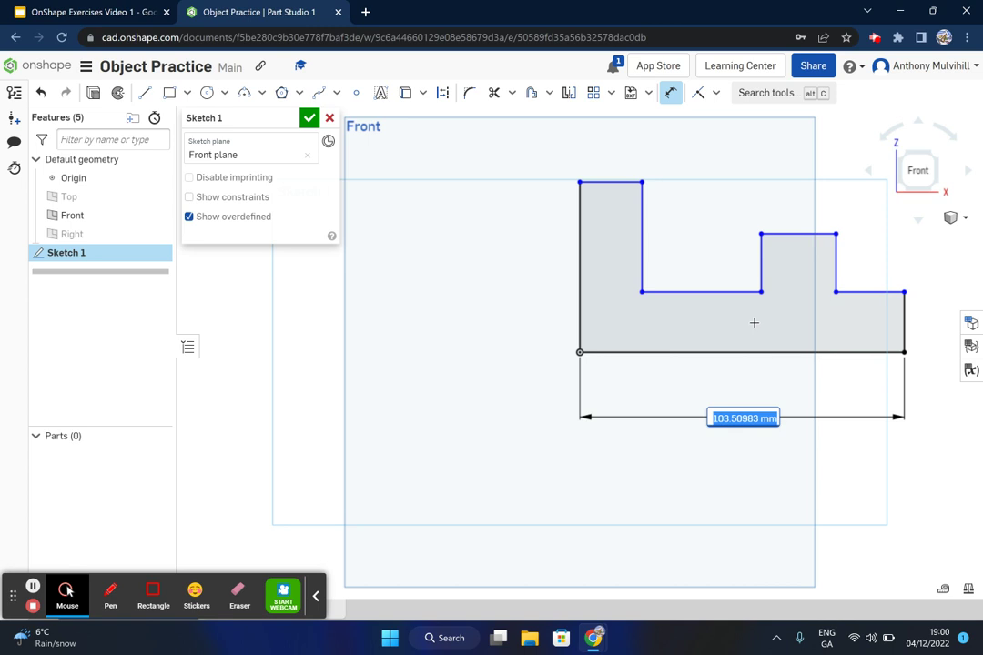
pyautogui.press('BackSpace')
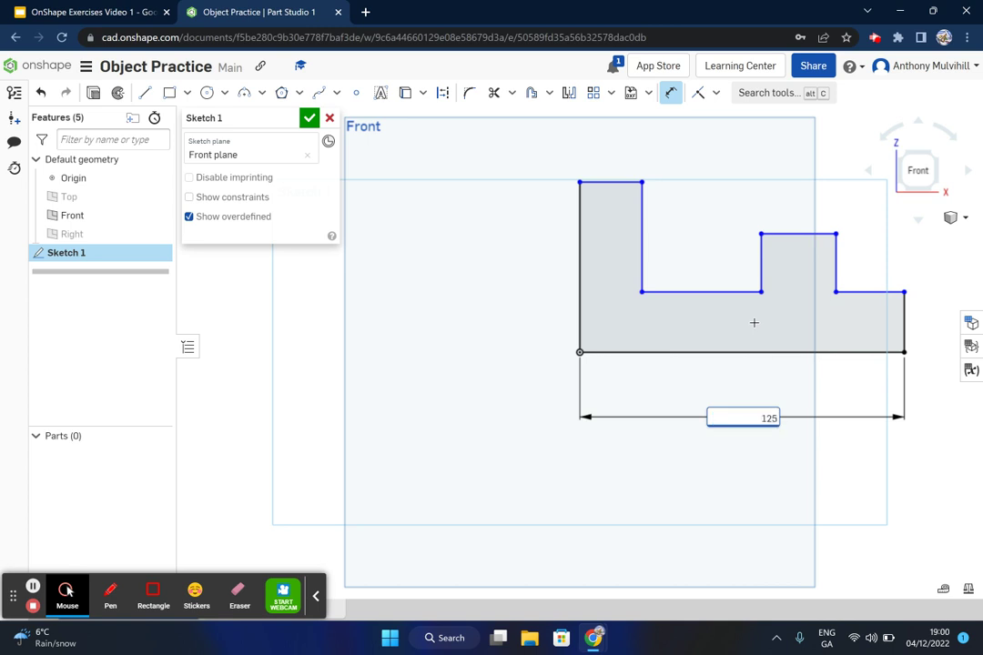
pyautogui.write('125')
pyautogui.press('Return')
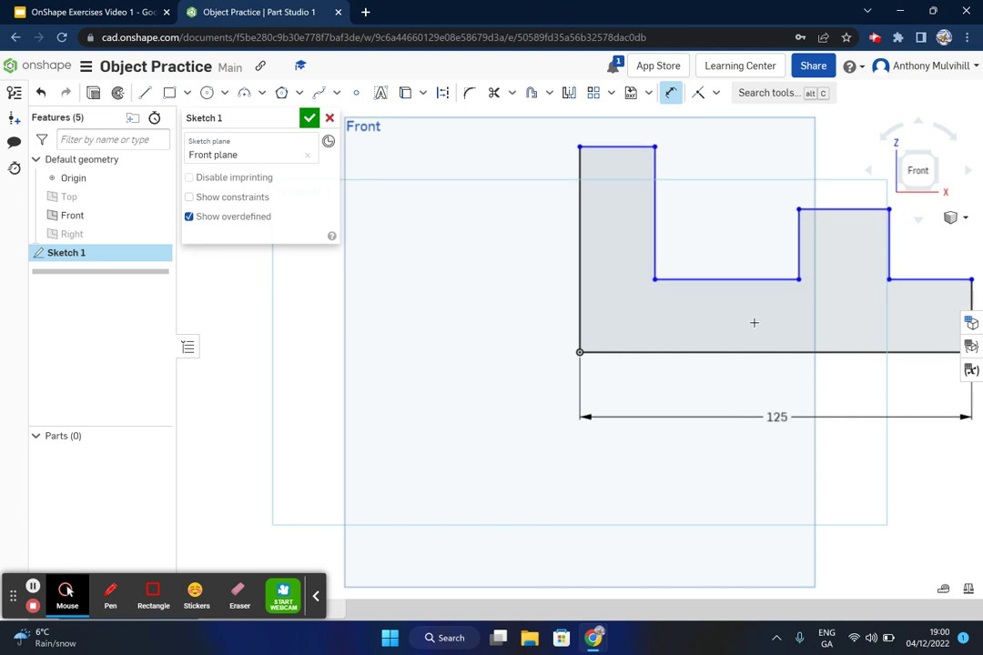
# Step: Dimension the profile's full-height left vertical edge to 75 mm, placing the dimension outside the profile
pyautogui.click(918, 172)
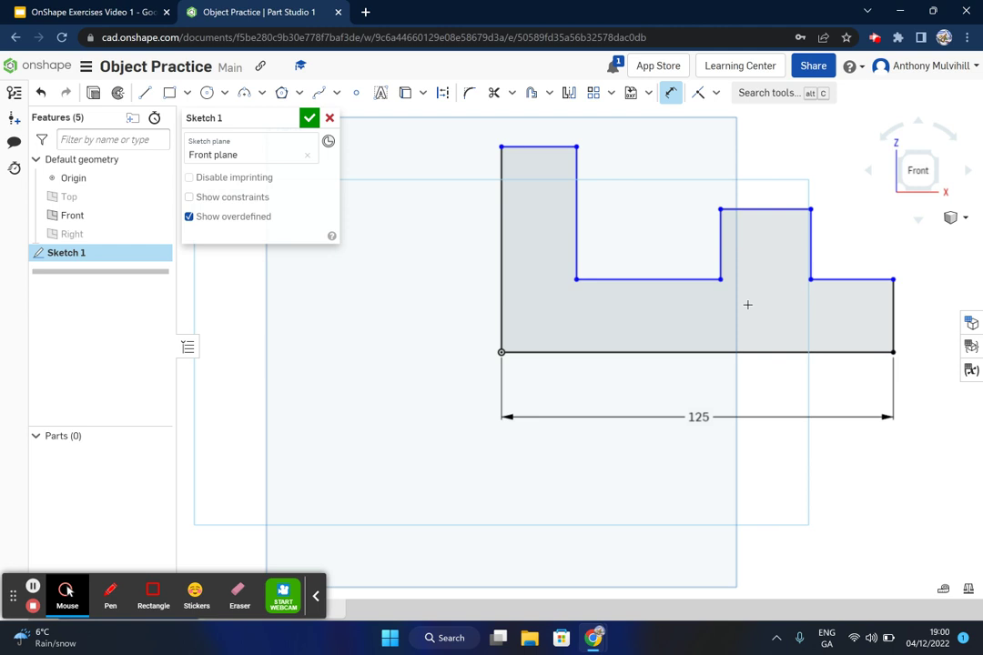
pyautogui.click(501, 253)
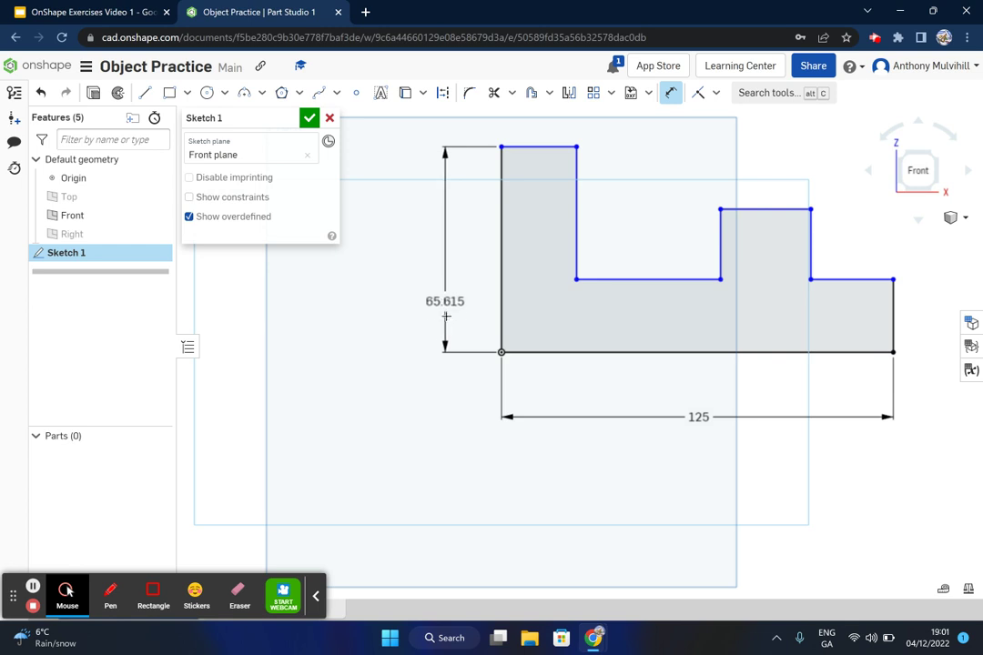
pyautogui.click(438, 251)
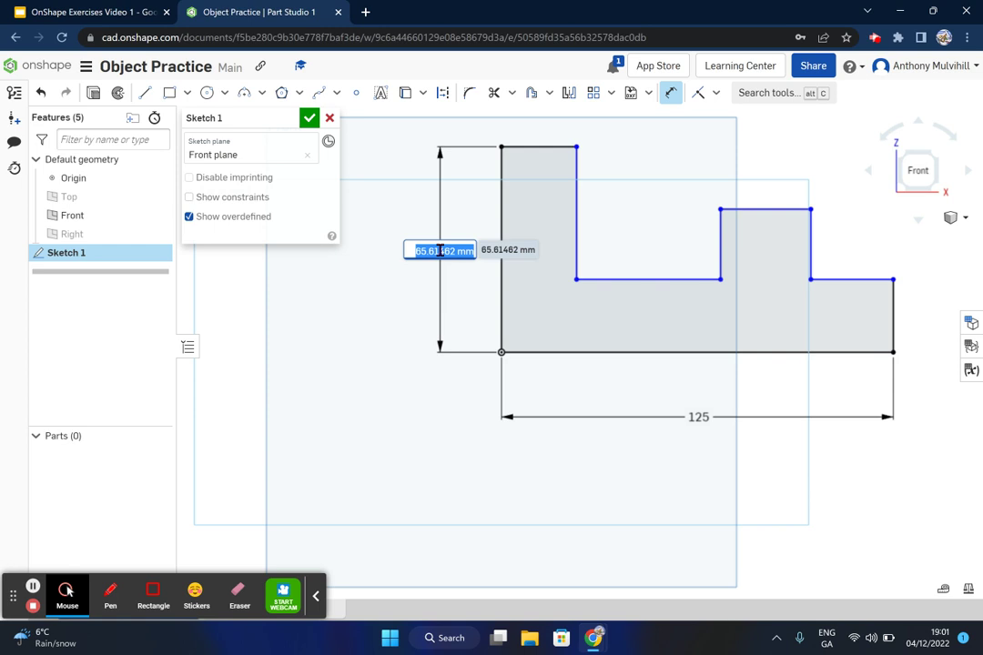
pyautogui.write('75')
pyautogui.press('Return')
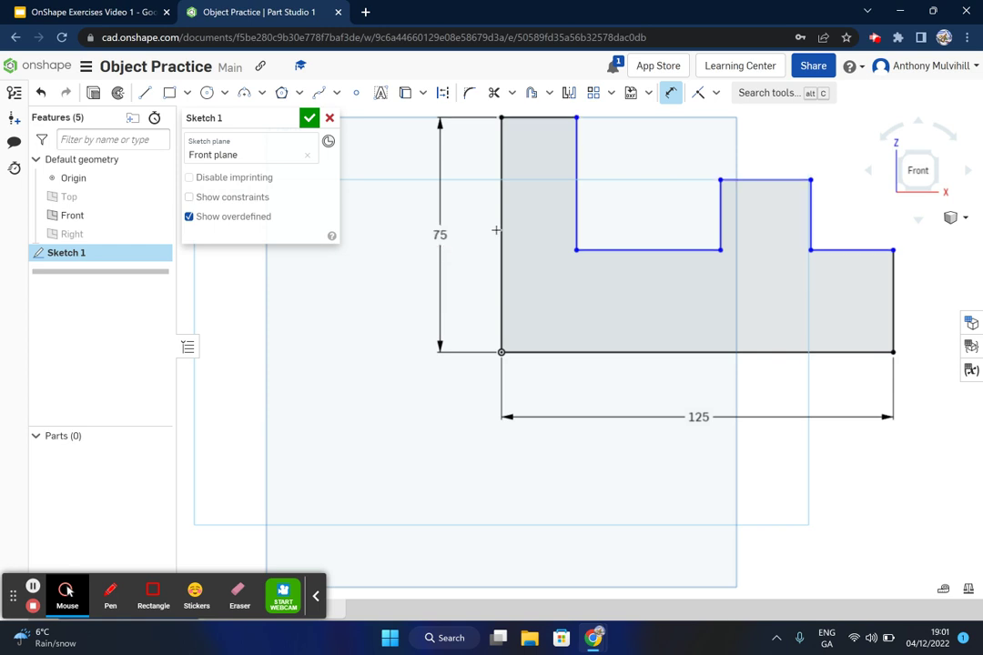
# Step: Dimension the short vertical edge at the profile's right end to 25 mm
pyautogui.click(893, 294)
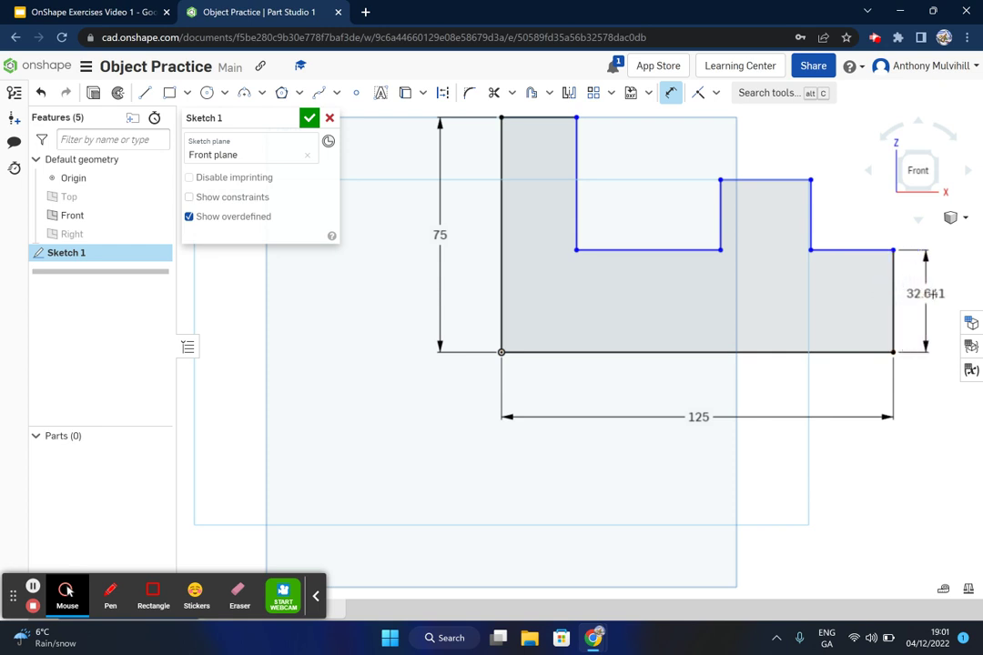
pyautogui.click(940, 295)
pyautogui.write('25')
pyautogui.press('Return')
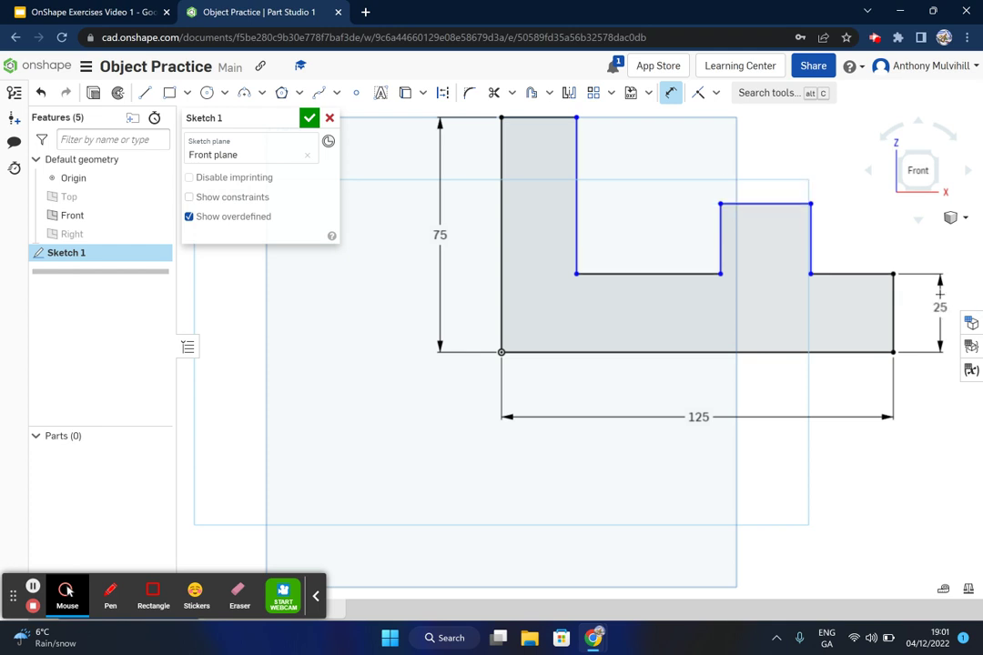
# Step: Dimension the inner vertical edge of the tall left column, placing the dimension in the gap beside it and accepting its value
pyautogui.click(577, 213)
pyautogui.click(642, 215)
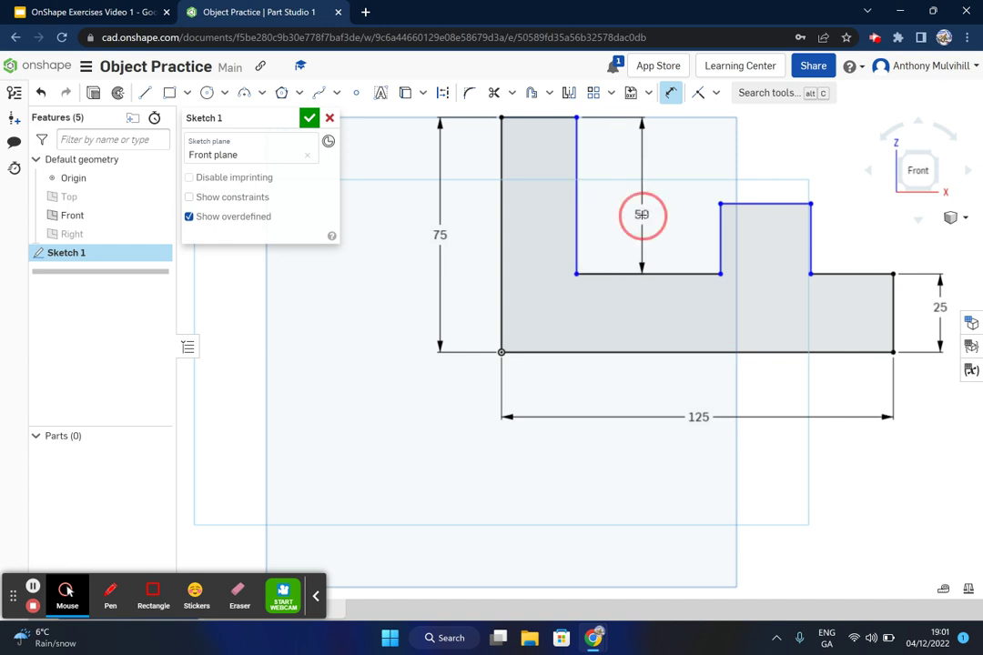
pyautogui.press('Return')
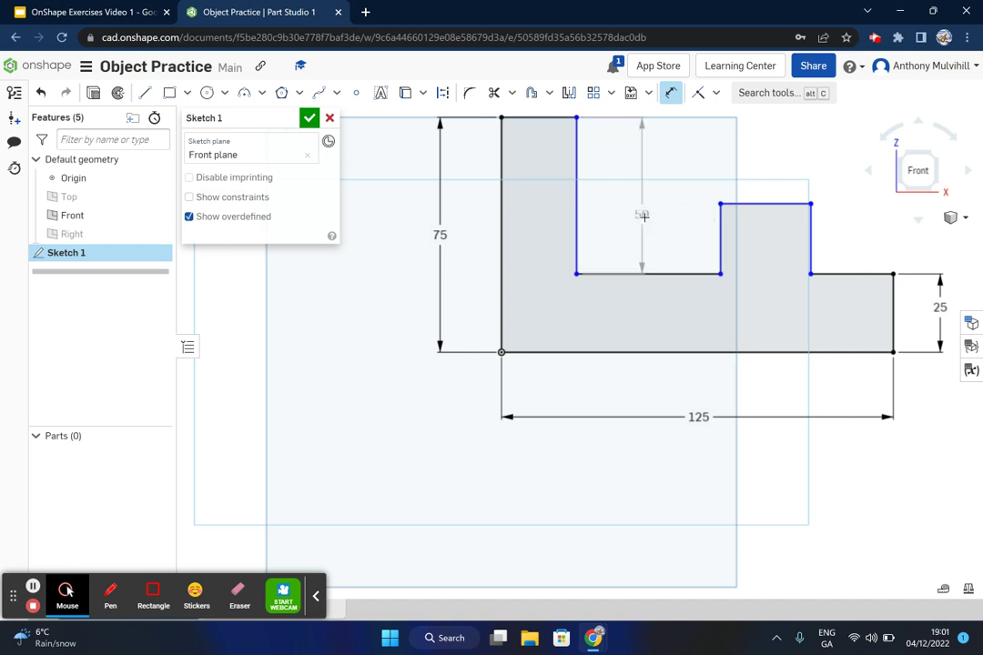